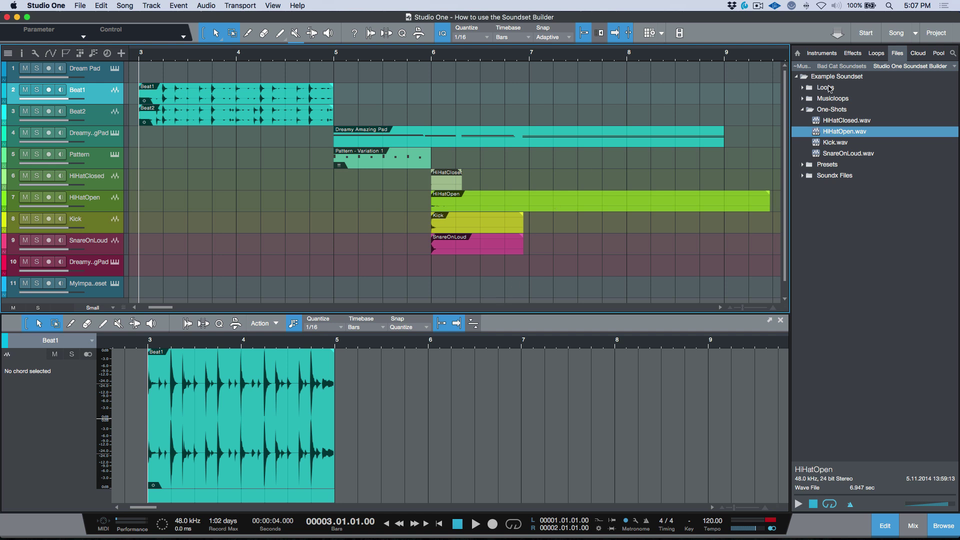
# Expand Example Soundset in the Sound Sets location and reveal its file in Finder, returning to Studio One after viewing it.
pyautogui.click(954, 66)
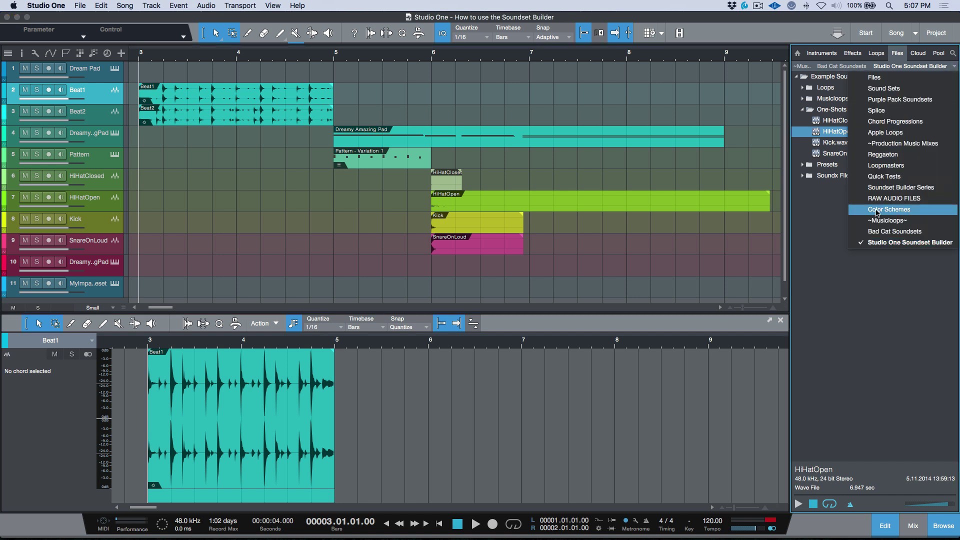
pyautogui.click(895, 89)
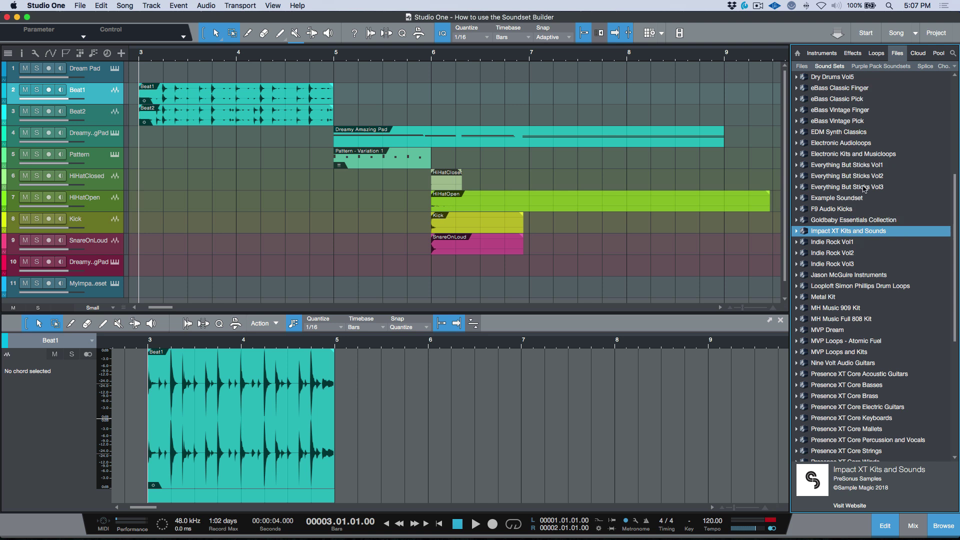
pyautogui.doubleClick(855, 199)
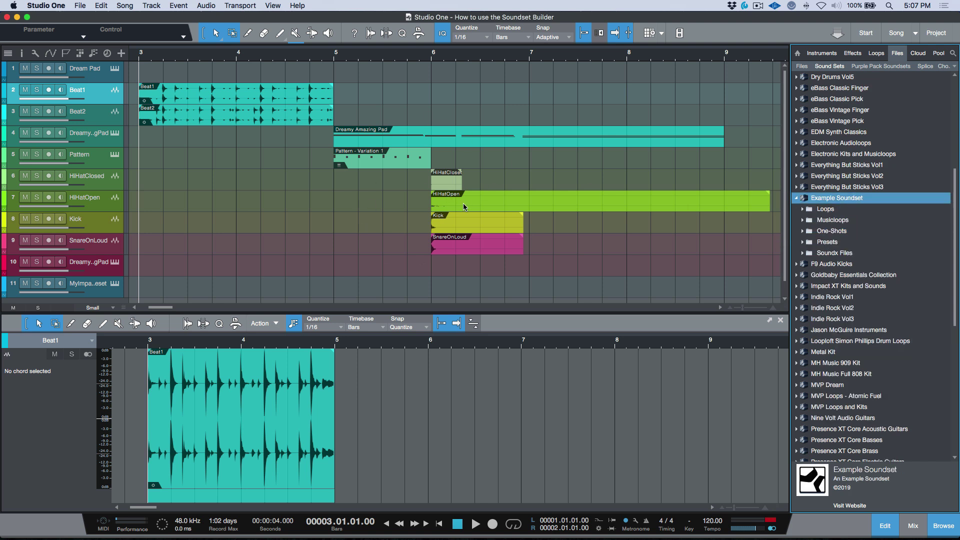
pyautogui.rightClick(833, 201)
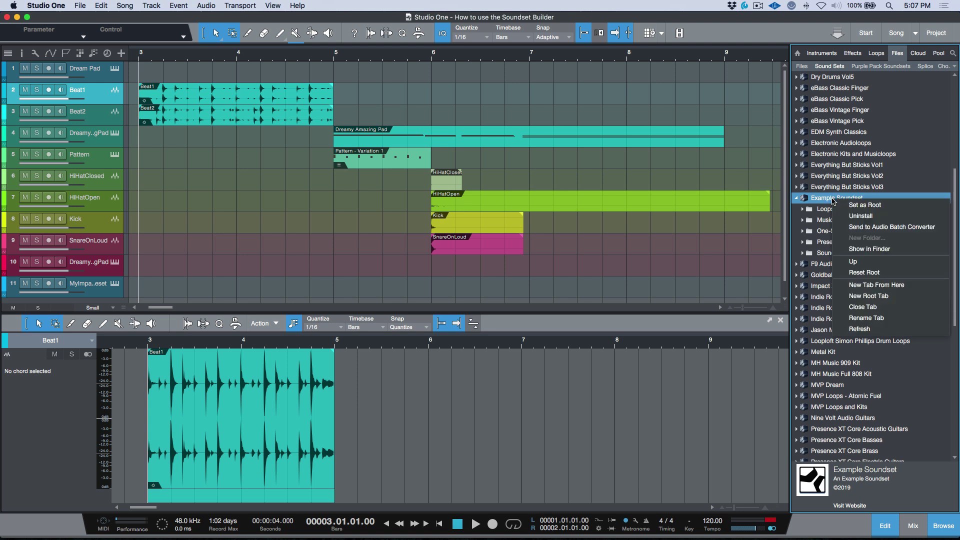
pyautogui.click(869, 249)
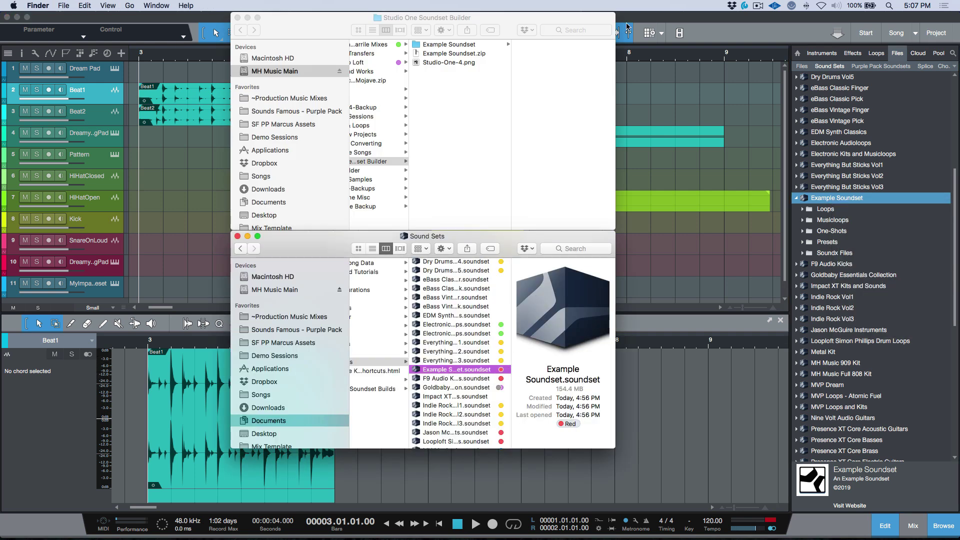
pyautogui.click(646, 20)
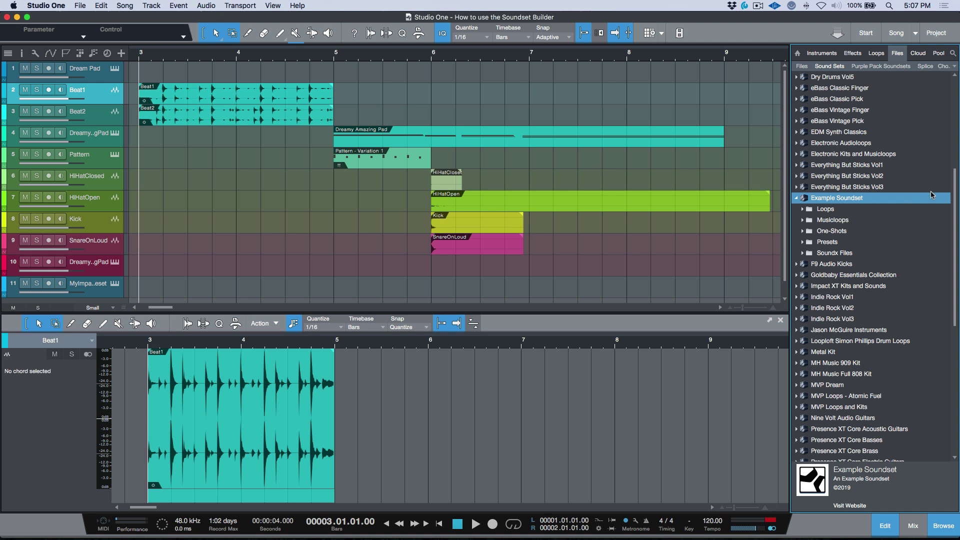
# Collapse Example Soundset, view its management options, and switch to Finder to check its .soundset file before returning to Studio One.
pyautogui.click(797, 199)
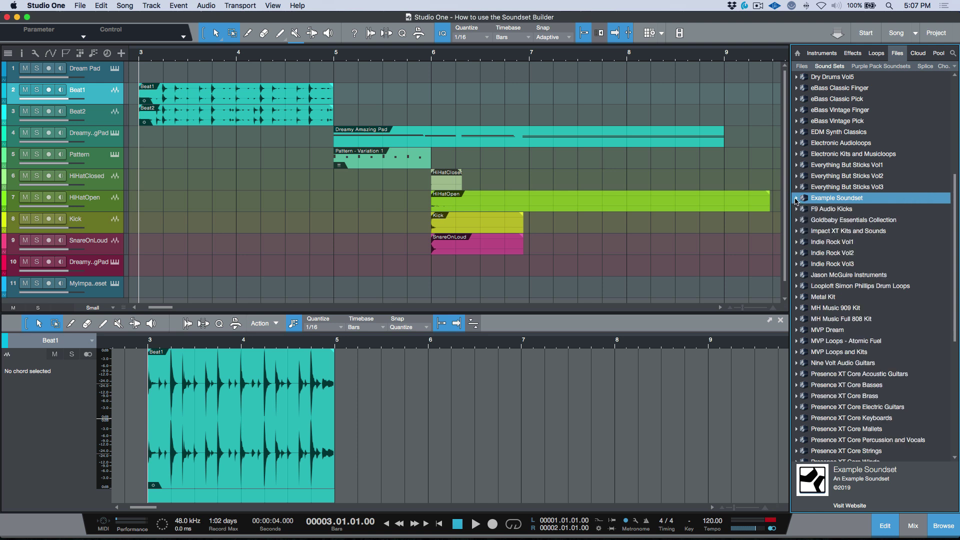
pyautogui.rightClick(820, 200)
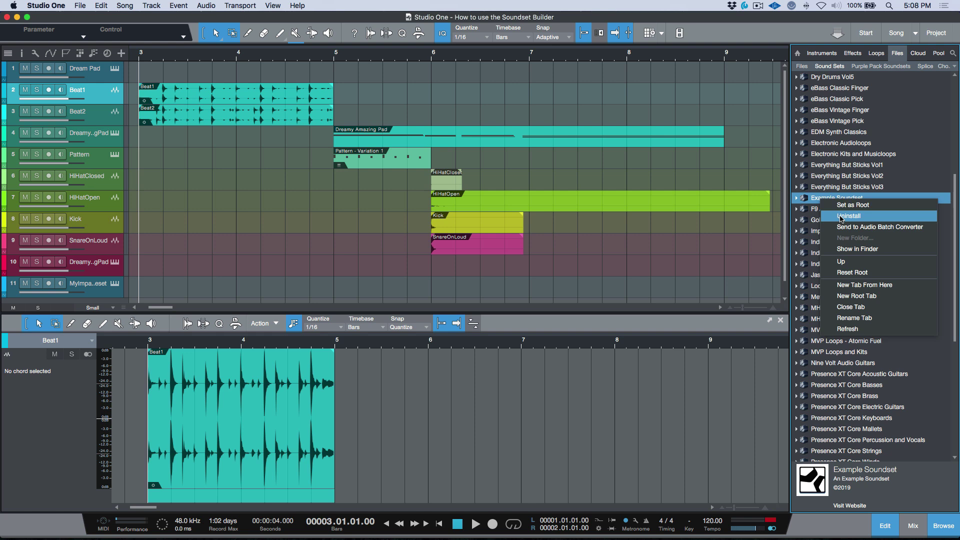
pyautogui.press('super+Tab')
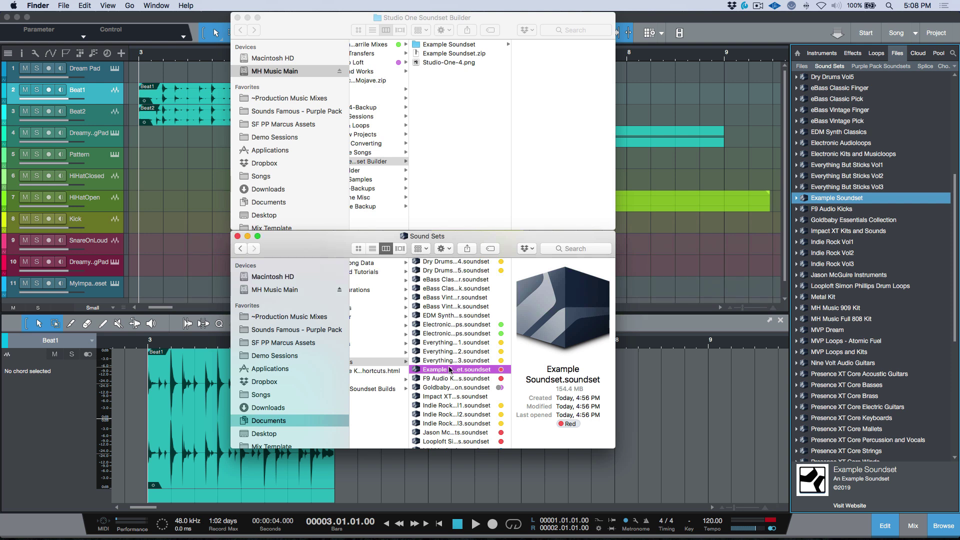
pyautogui.click(652, 20)
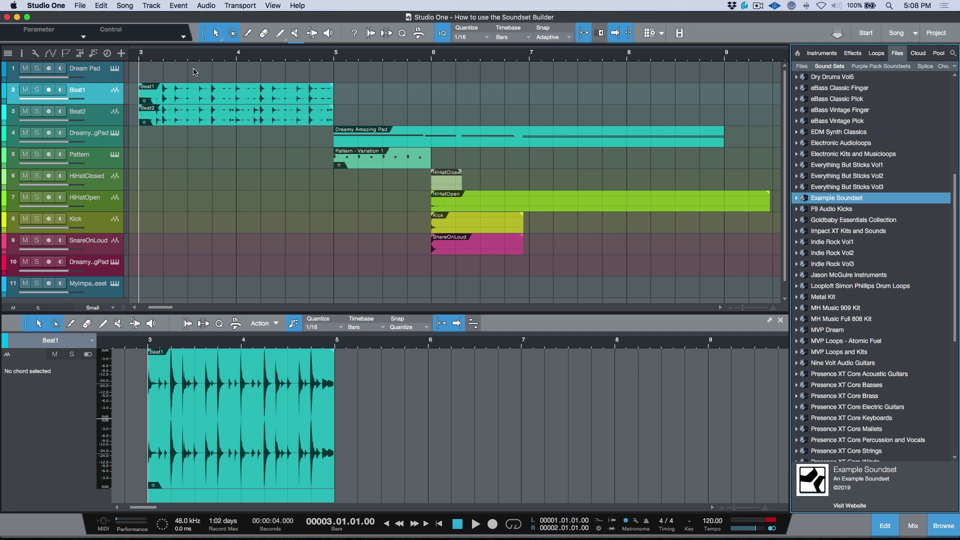
# Restore the song version described as BLANK.
pyautogui.click(82, 6)
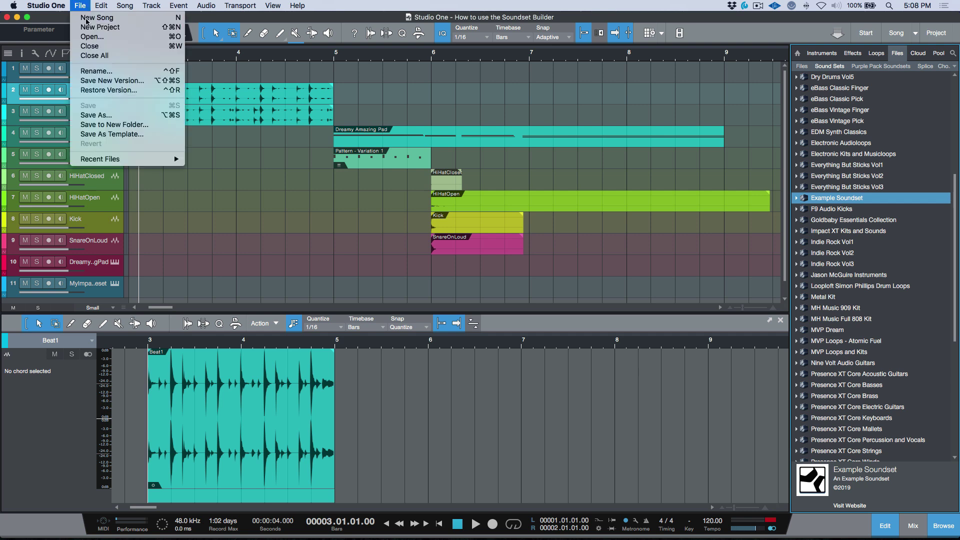
pyautogui.click(108, 90)
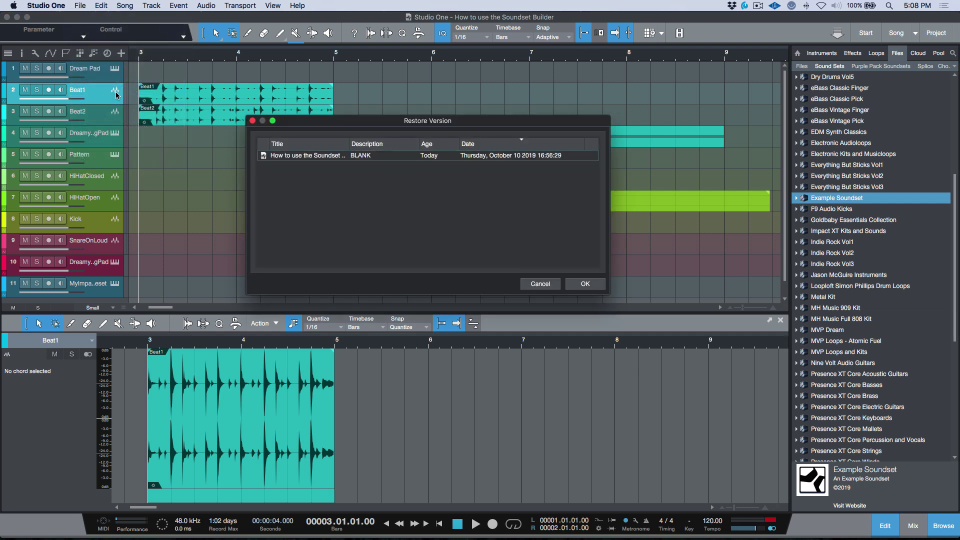
pyautogui.click(331, 157)
pyautogui.click(585, 284)
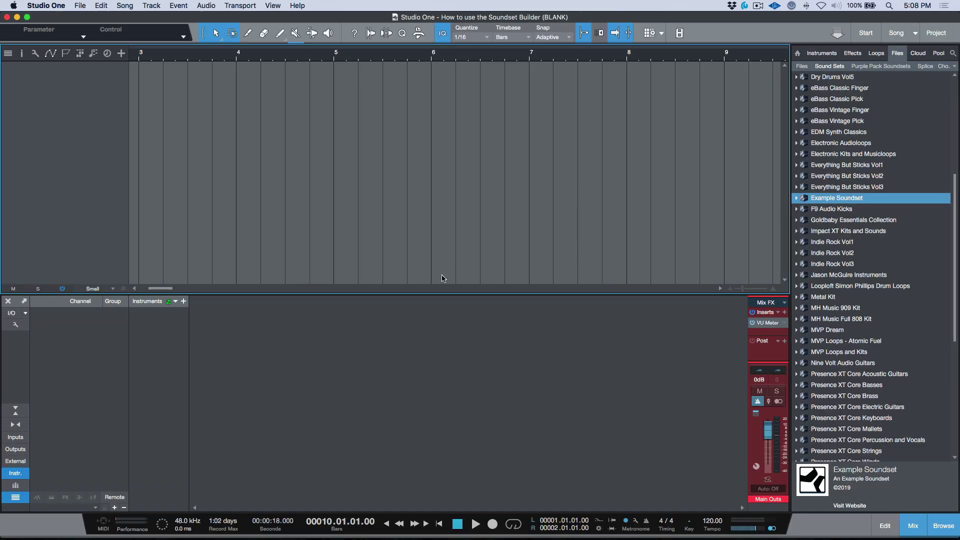
# Uninstall Example Soundset, deleting its file from disk, and check the Trash for it.
pyautogui.rightClick(821, 199)
pyautogui.click(852, 214)
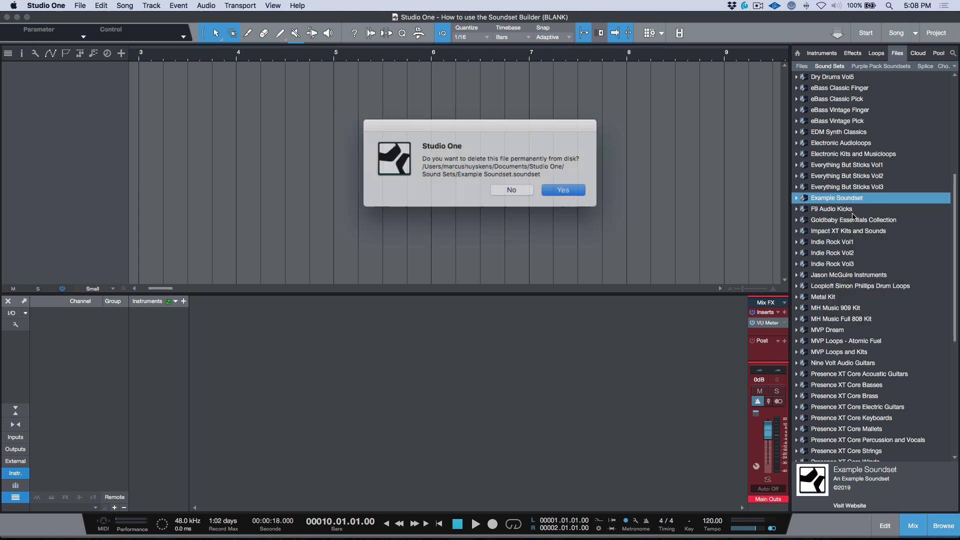
pyautogui.click(561, 188)
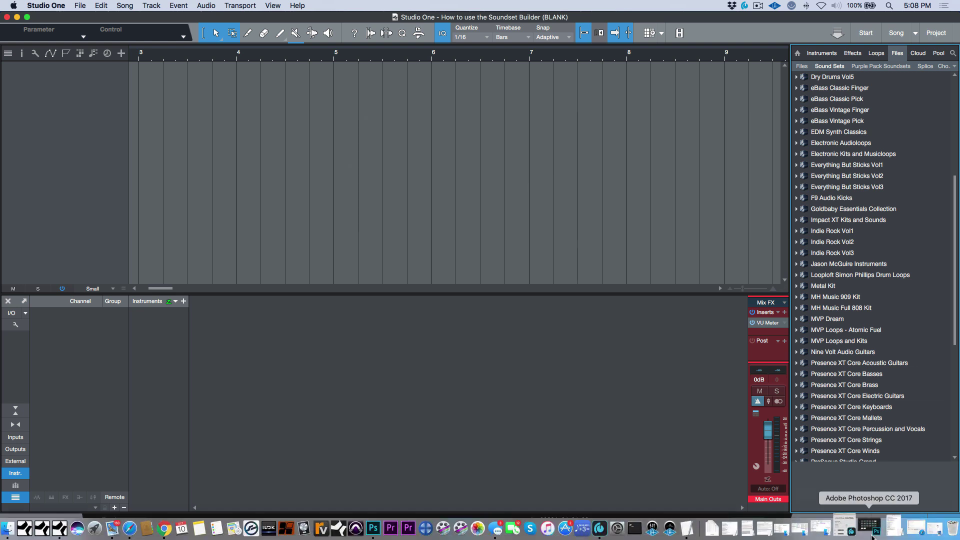
pyautogui.click(916, 513)
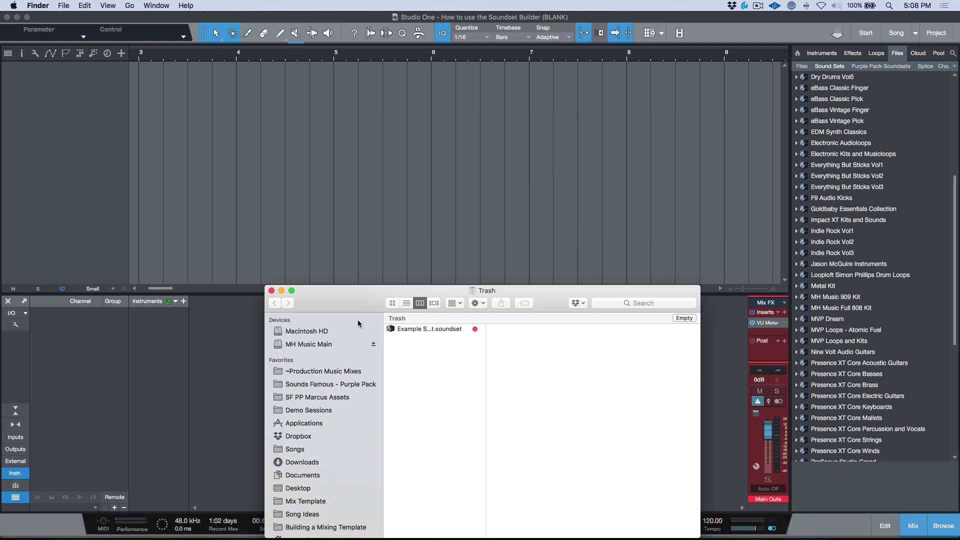
pyautogui.click(270, 289)
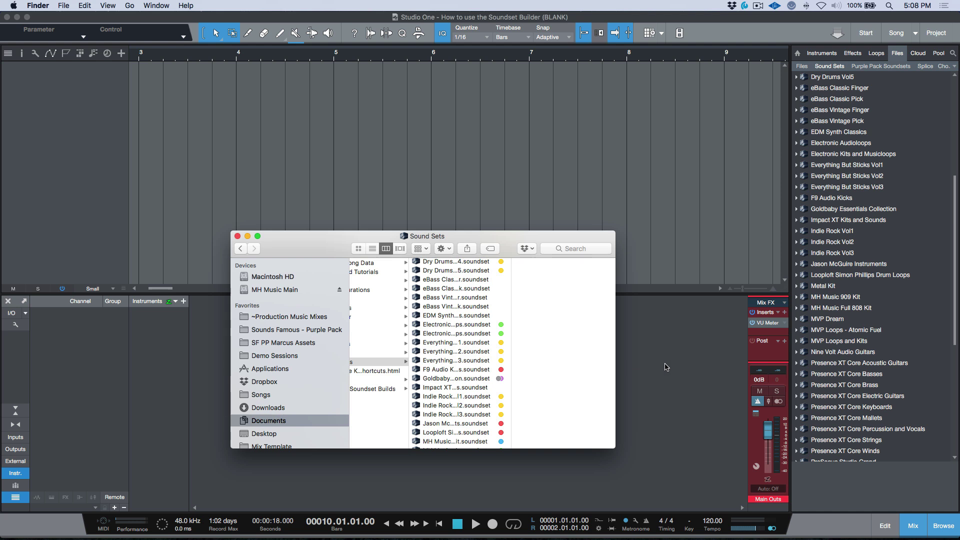
# Re-index the presets and, with the missing-files dialog dismissed, show the song's Pool.
pyautogui.click(799, 54)
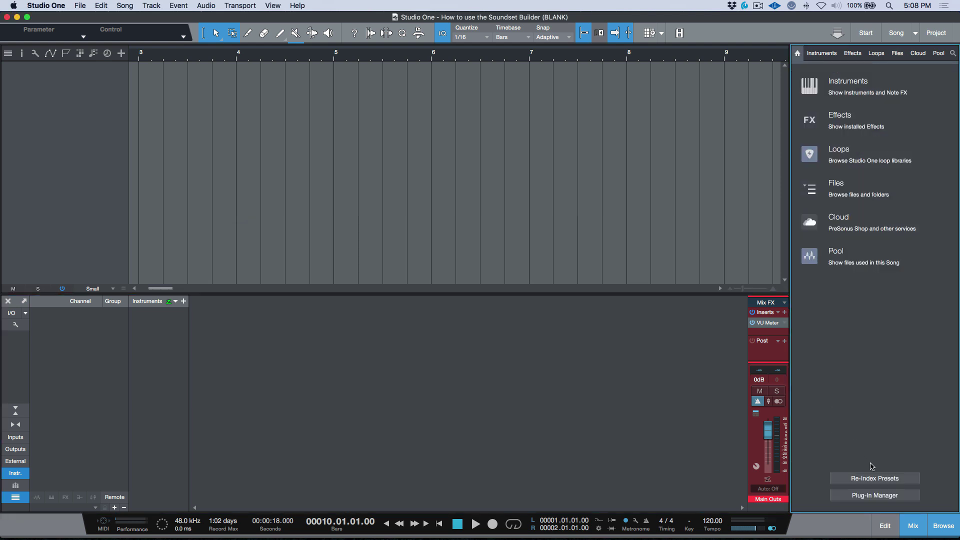
pyautogui.click(898, 480)
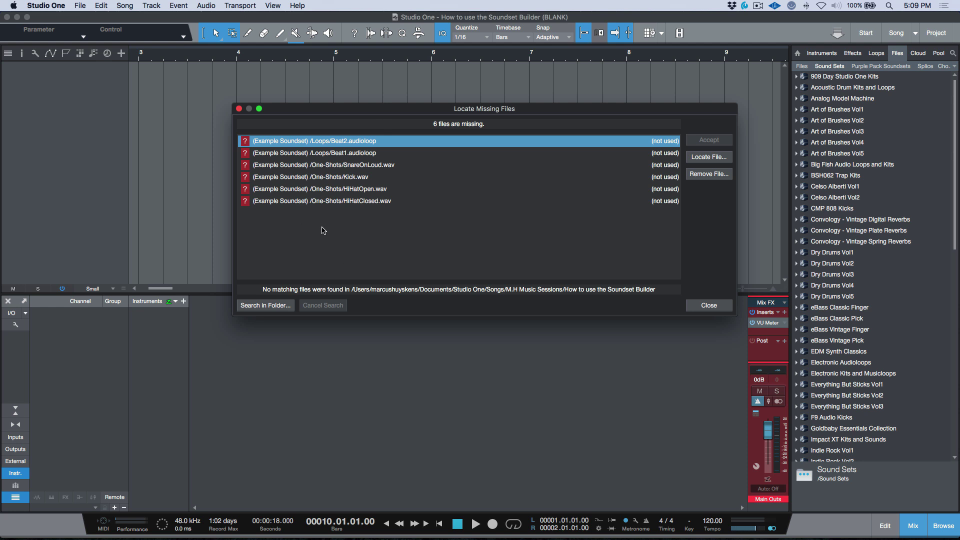
pyautogui.click(239, 108)
pyautogui.click(938, 53)
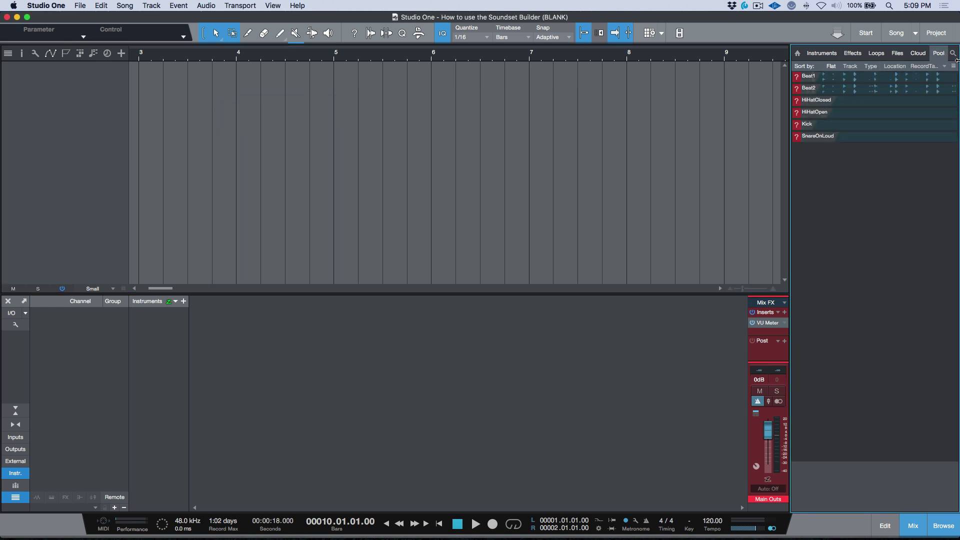
# Mount the Example Soundset folder from the Studio One Soundset Builder location as a sound set with its existing properties, and expand it.
pyautogui.click(899, 55)
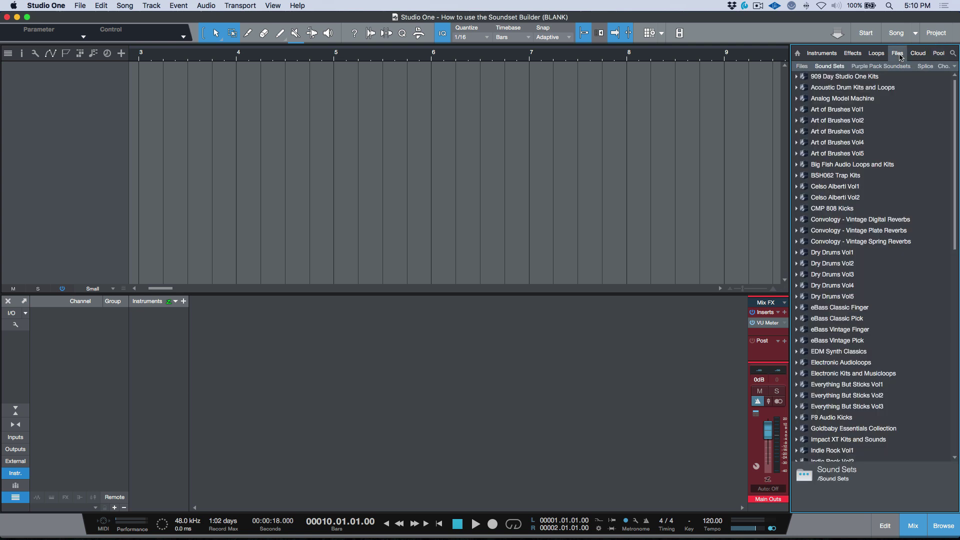
pyautogui.click(954, 66)
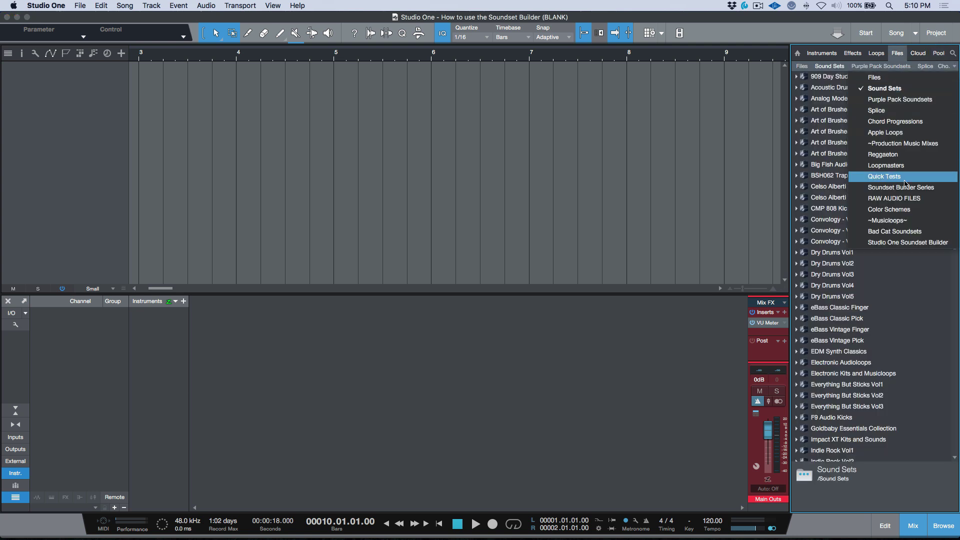
pyautogui.click(906, 242)
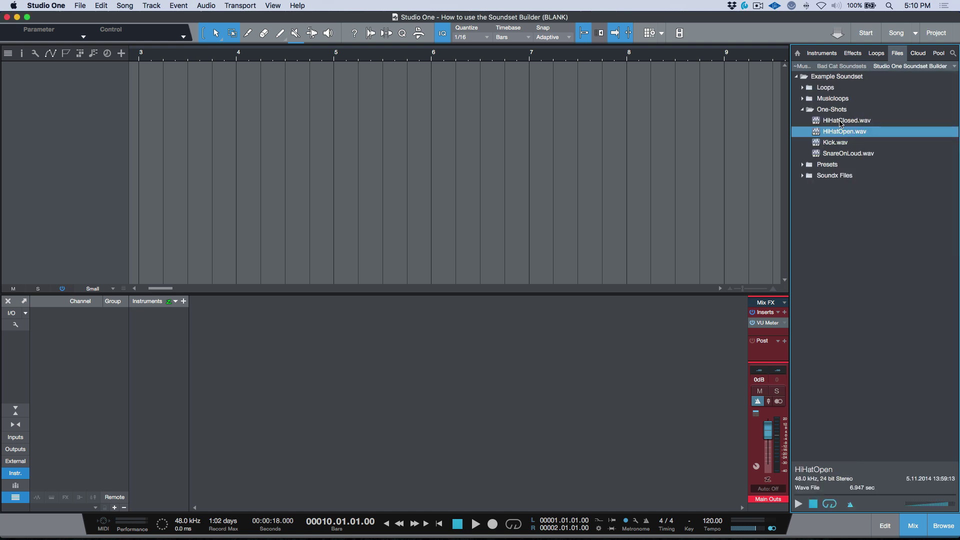
pyautogui.doubleClick(841, 77)
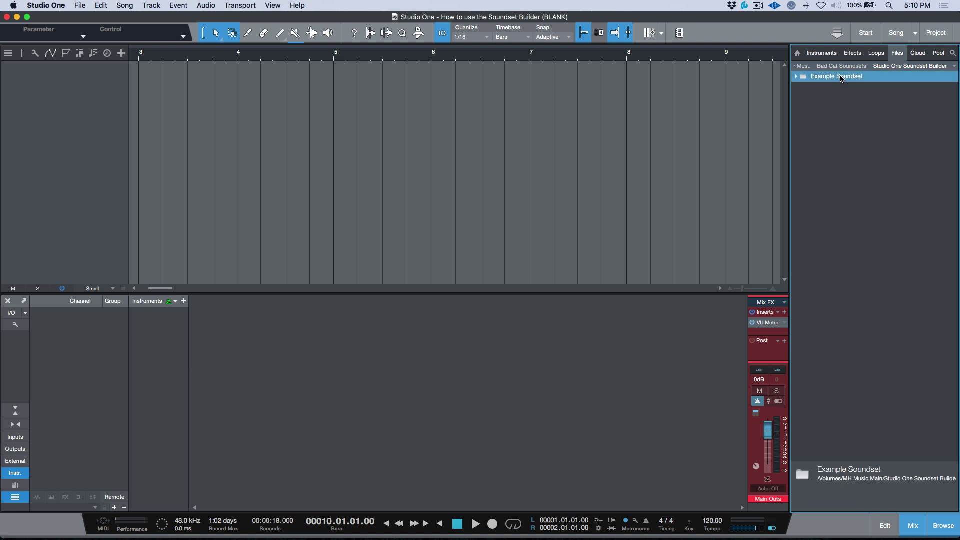
pyautogui.rightClick(841, 77)
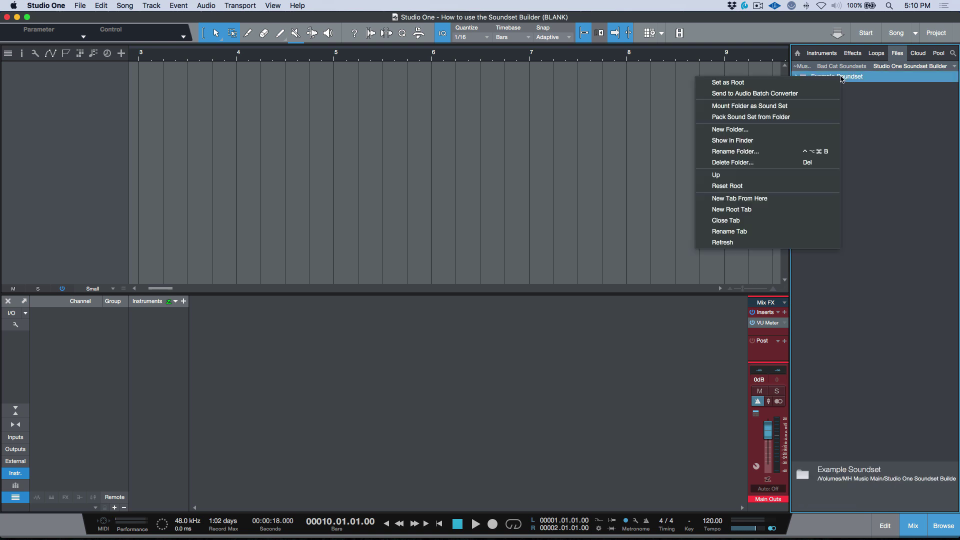
pyautogui.click(811, 107)
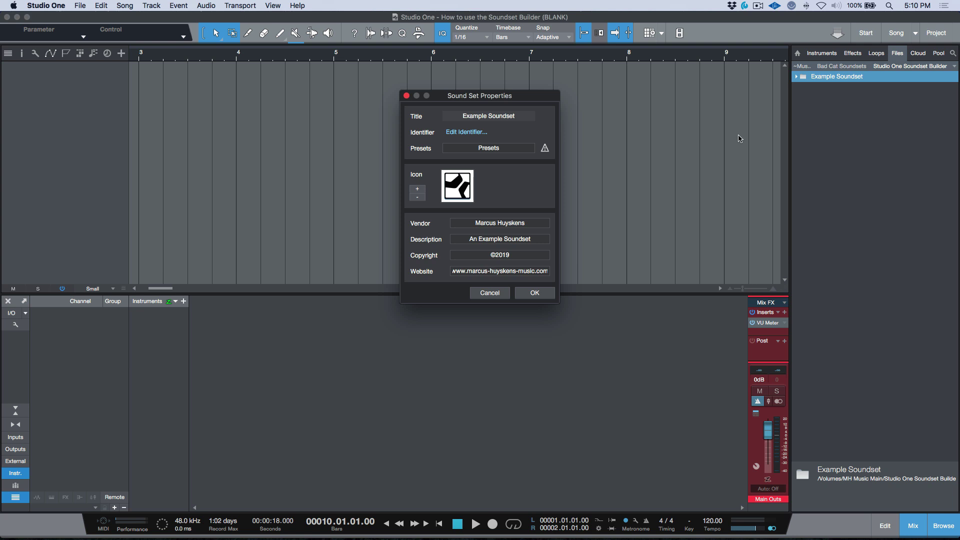
pyautogui.click(543, 292)
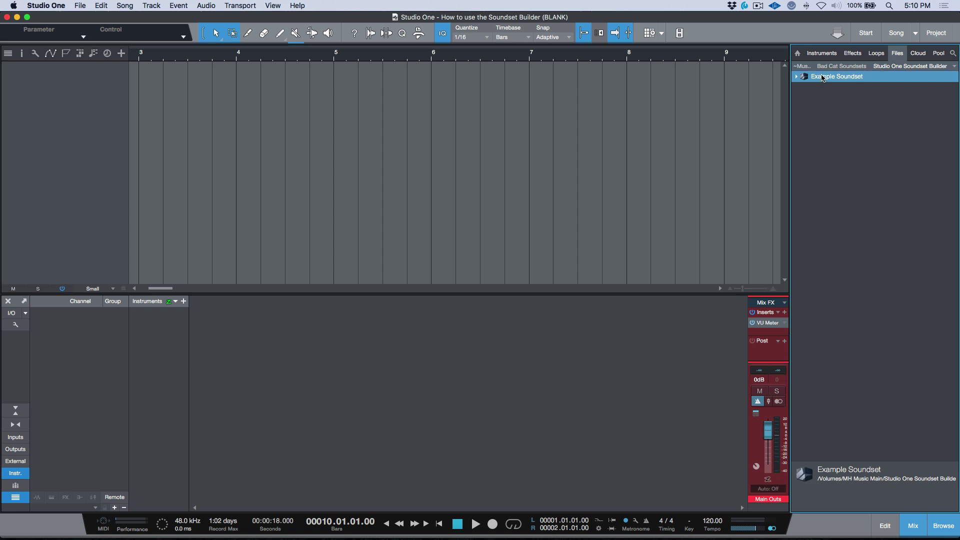
pyautogui.doubleClick(823, 76)
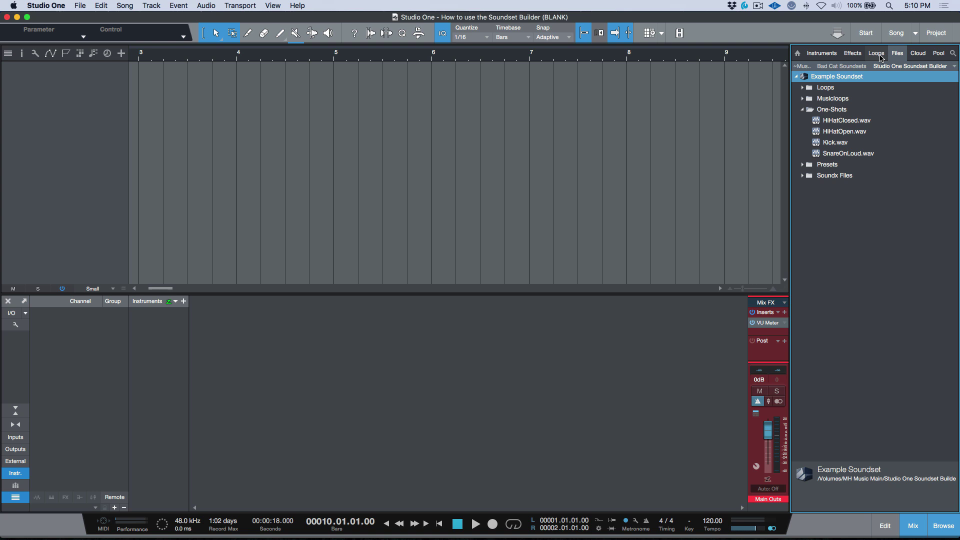
# Filter the loop library by the style tag Trap and the character tag loop.
pyautogui.click(880, 56)
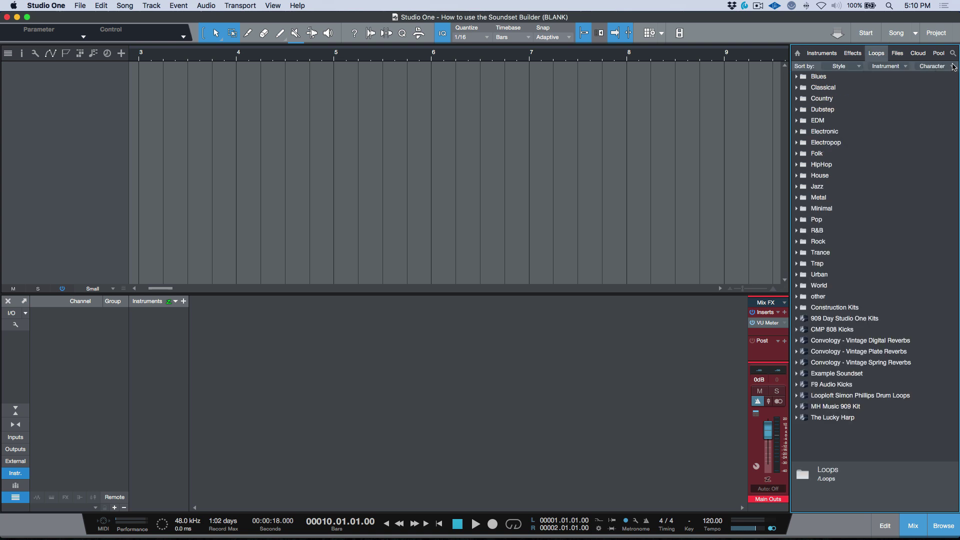
pyautogui.click(953, 53)
pyautogui.click(931, 80)
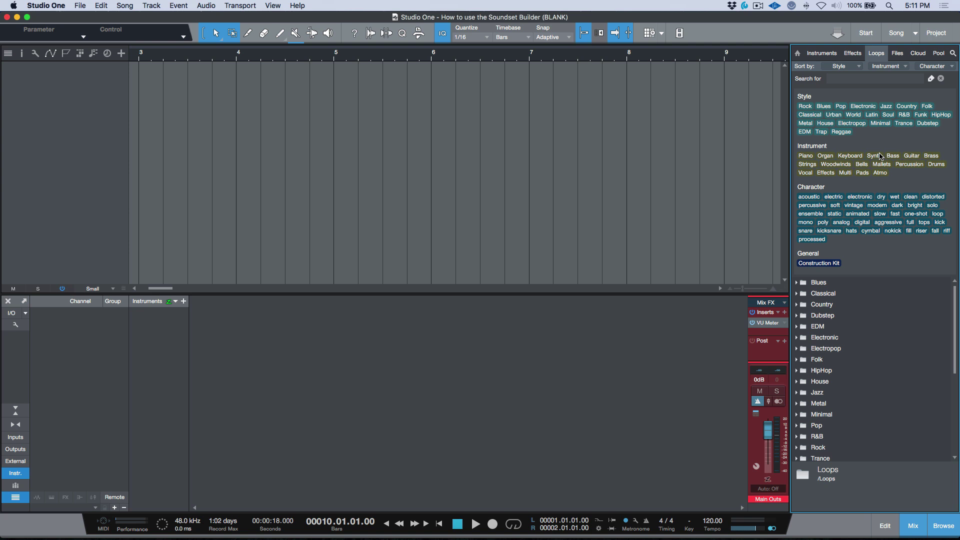
pyautogui.click(822, 132)
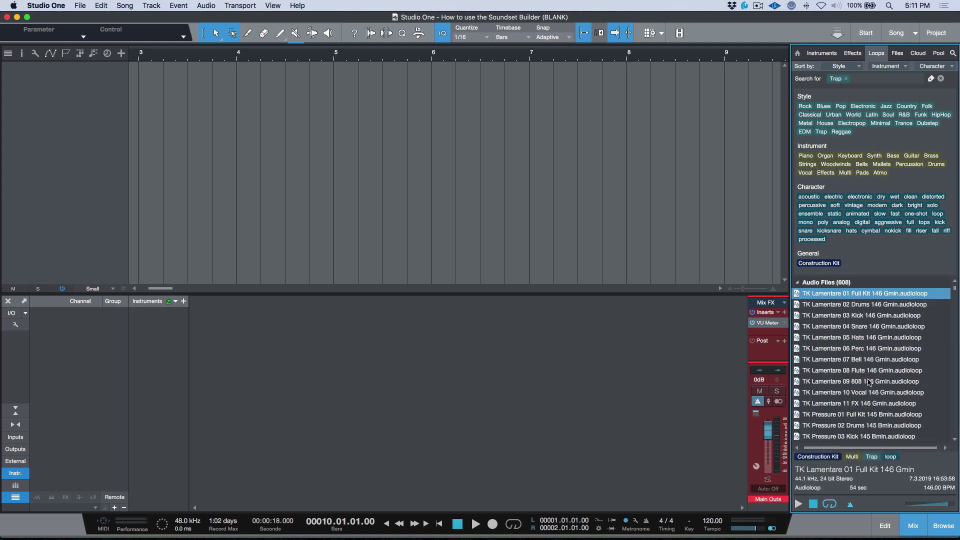
pyautogui.click(841, 307)
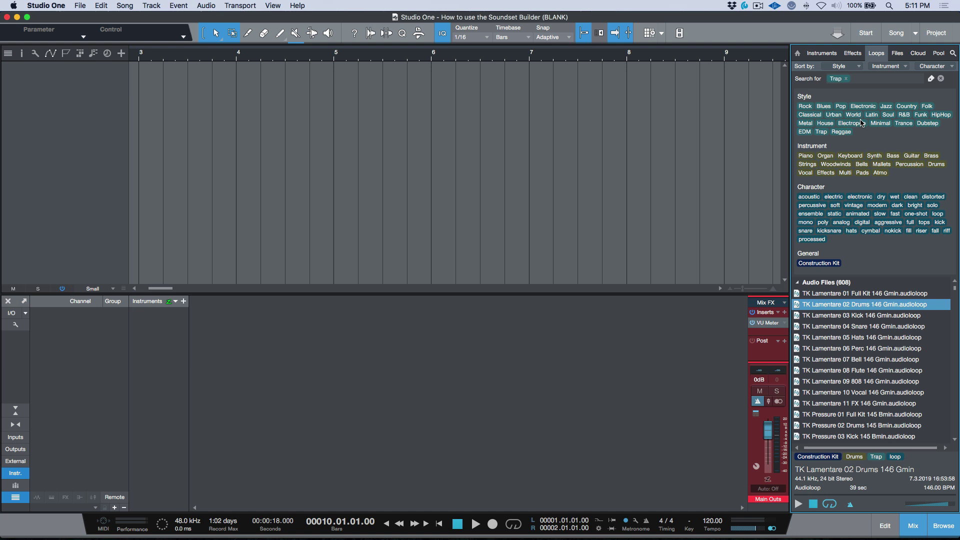
pyautogui.click(937, 214)
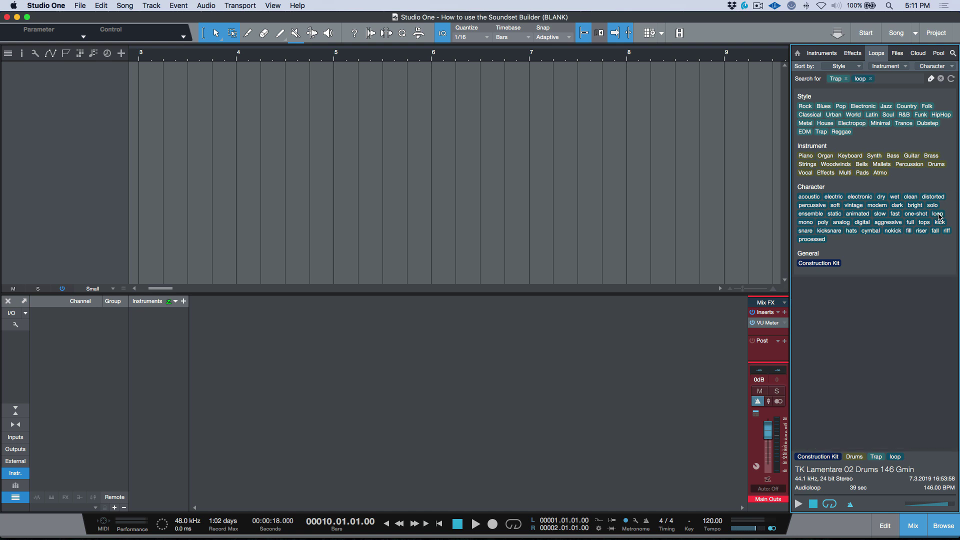
# Step down through the Trap loop results, starting from TK Lamentare 02 Drums 146 Gmin.
pyautogui.click(843, 309)
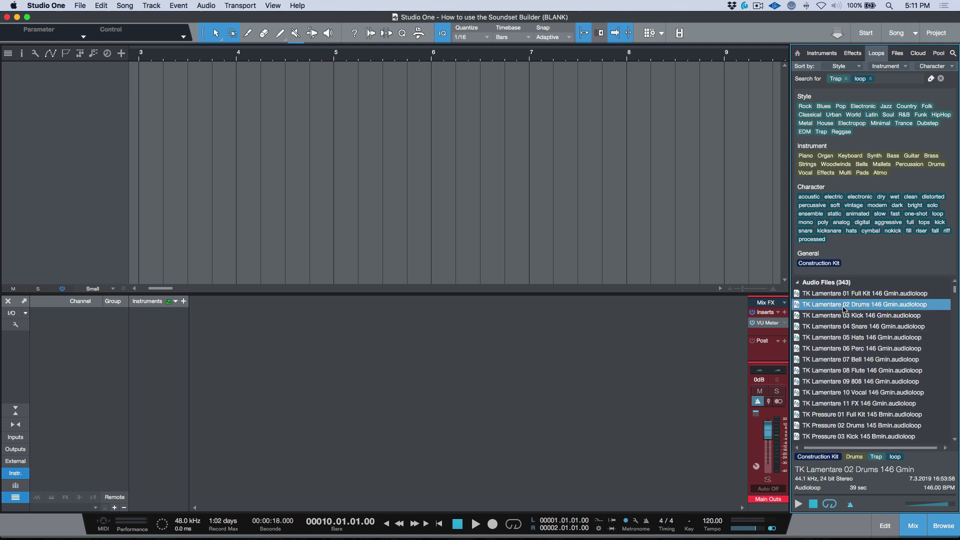
pyautogui.press('Down')
pyautogui.press('Down')
pyautogui.press('Down')
pyautogui.press('Down')
pyautogui.press('Down')
pyautogui.press('Down')
pyautogui.press('Down')
pyautogui.press('Down')
pyautogui.press('Down')
pyautogui.press('Down')
pyautogui.press('Down')
pyautogui.press('Down')
pyautogui.press('Down')
pyautogui.press('Down')
pyautogui.press('Down')
pyautogui.press('Down')
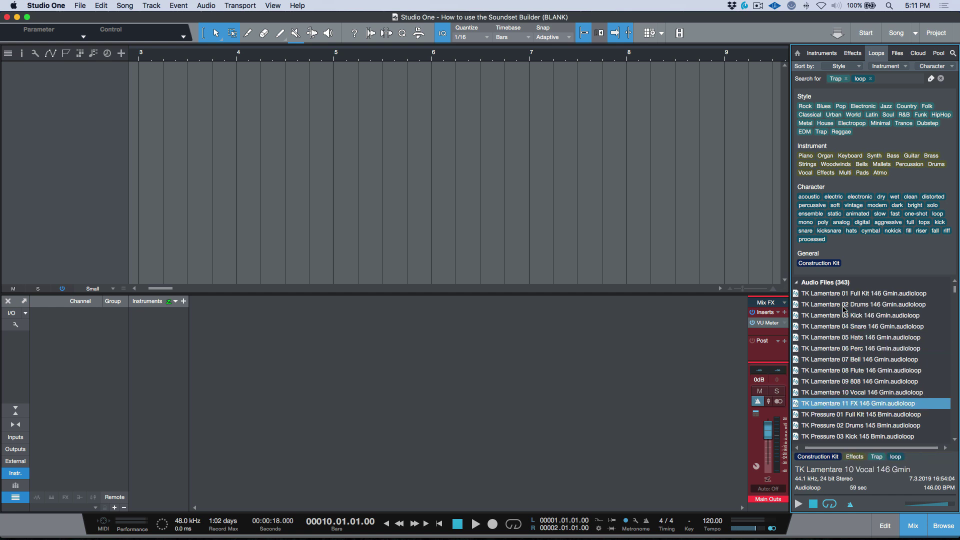
# Browse through the TK Lamentare, TK Pressure and TK Levitate loops in the Trap results and examine each file's tags.
pyautogui.press('Down')
pyautogui.press('Down')
pyautogui.press('Down')
pyautogui.press('Down')
pyautogui.press('Down')
pyautogui.press('Down')
pyautogui.press('Down')
pyautogui.press('Down')
pyautogui.press('Down')
pyautogui.press('Down')
pyautogui.press('Down')
pyautogui.press('Down')
pyautogui.press('Down')
pyautogui.press('Down')
pyautogui.press('Down')
pyautogui.press('Down')
pyautogui.press('Down')
pyautogui.press('Down')
pyautogui.press('Down')
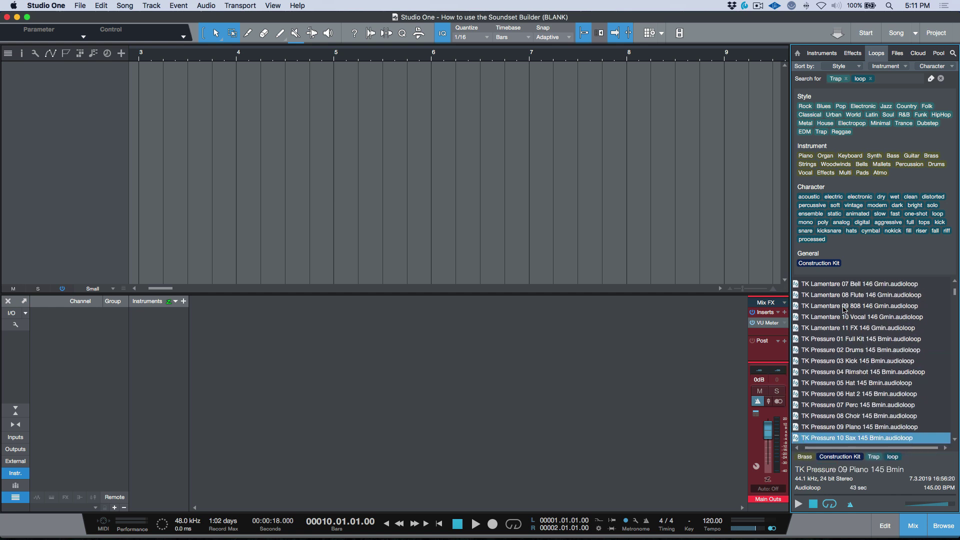
pyautogui.press('Down')
pyautogui.press('Down')
pyautogui.press('Down')
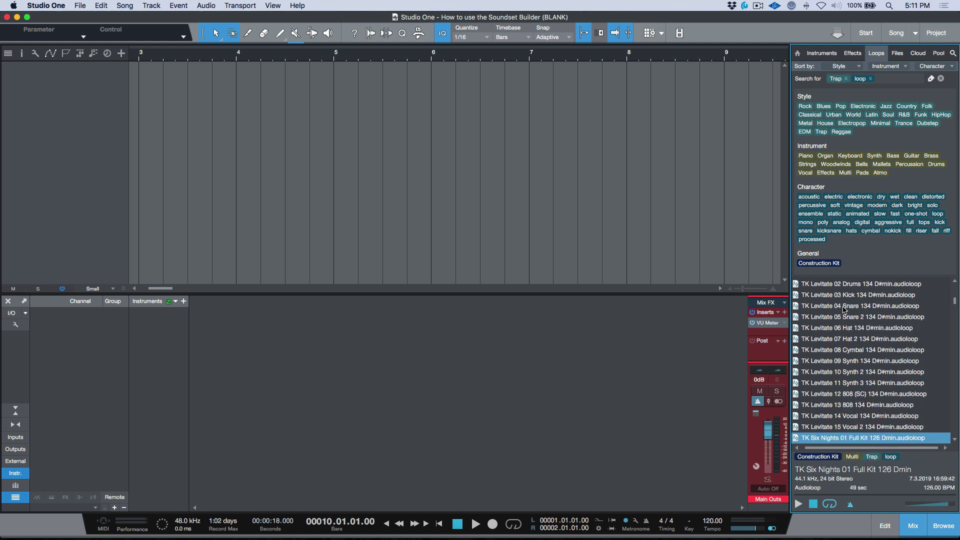
pyautogui.press('Up')
pyautogui.press('Up')
pyautogui.press('Up')
pyautogui.press('Up')
pyautogui.press('Up')
pyautogui.press('Up')
pyautogui.press('Up')
pyautogui.press('Up')
pyautogui.press('Up')
pyautogui.press('Up')
pyautogui.press('Up')
pyautogui.press('Up')
pyautogui.press('Up')
pyautogui.press('Up')
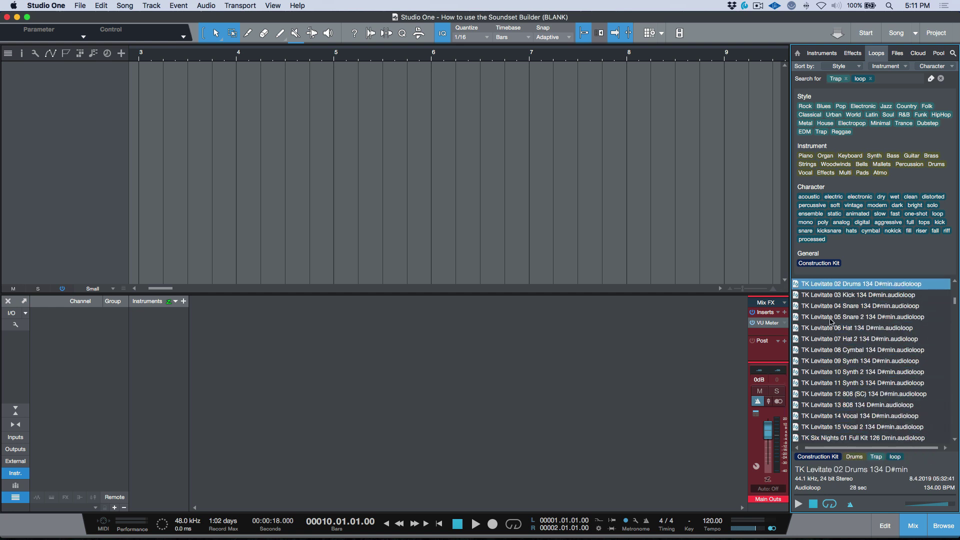
# Search the instrument presets by the style tag Pop.
pyautogui.click(822, 53)
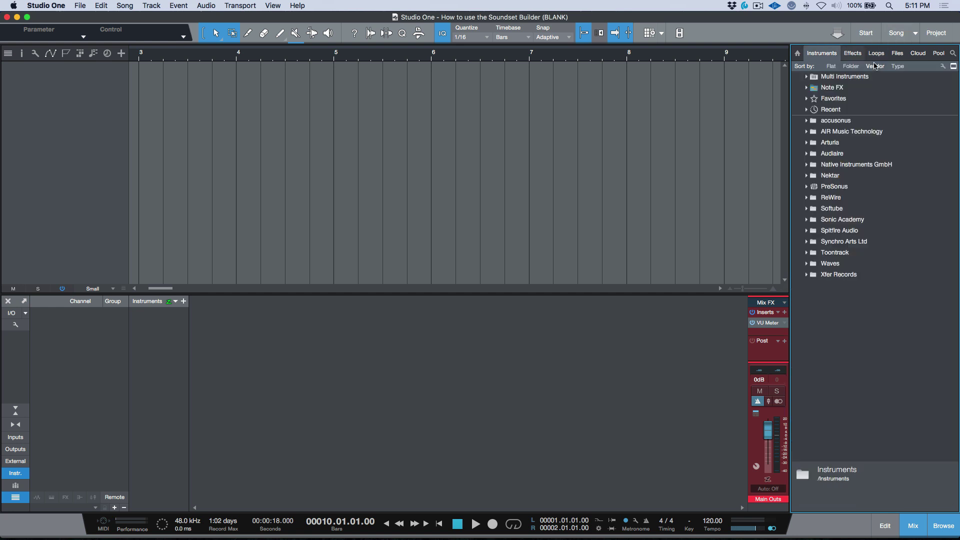
pyautogui.click(953, 54)
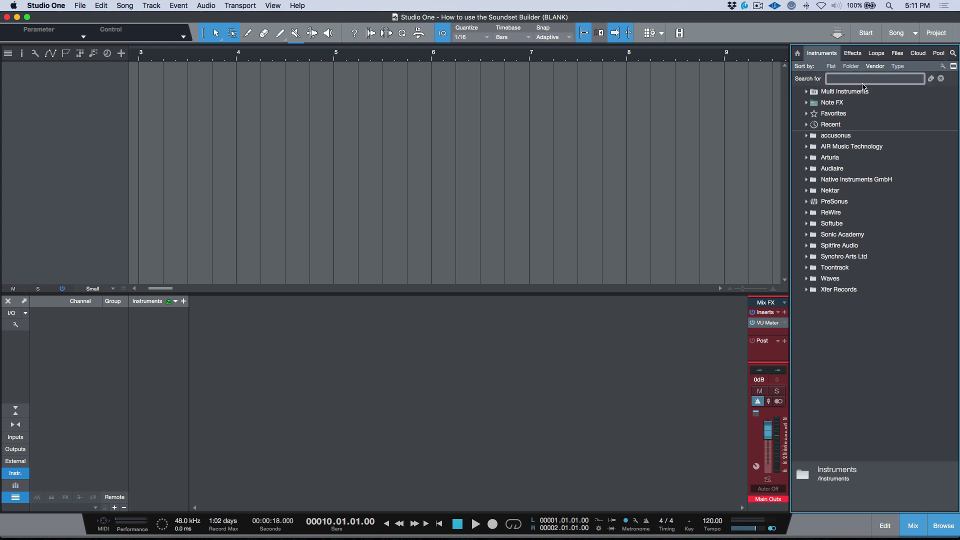
pyautogui.click(931, 79)
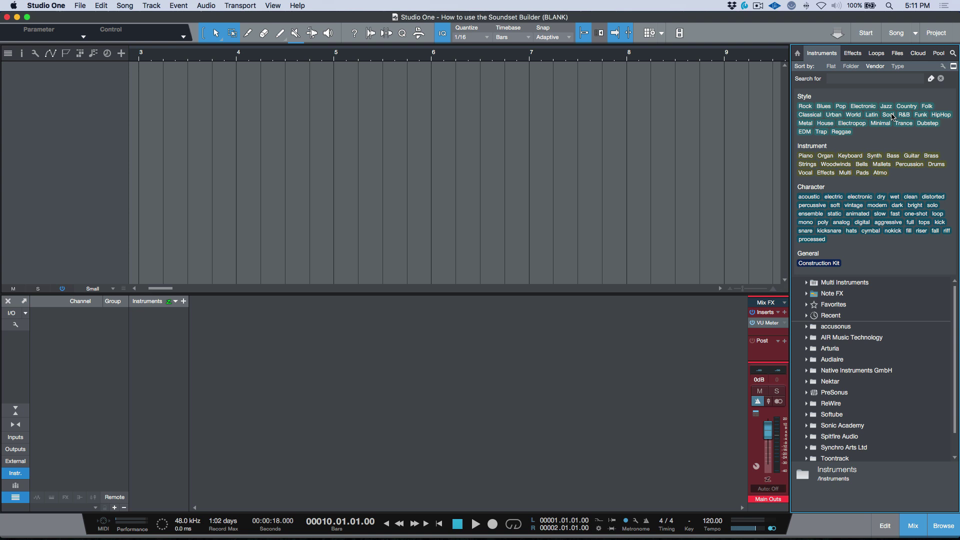
pyautogui.click(842, 107)
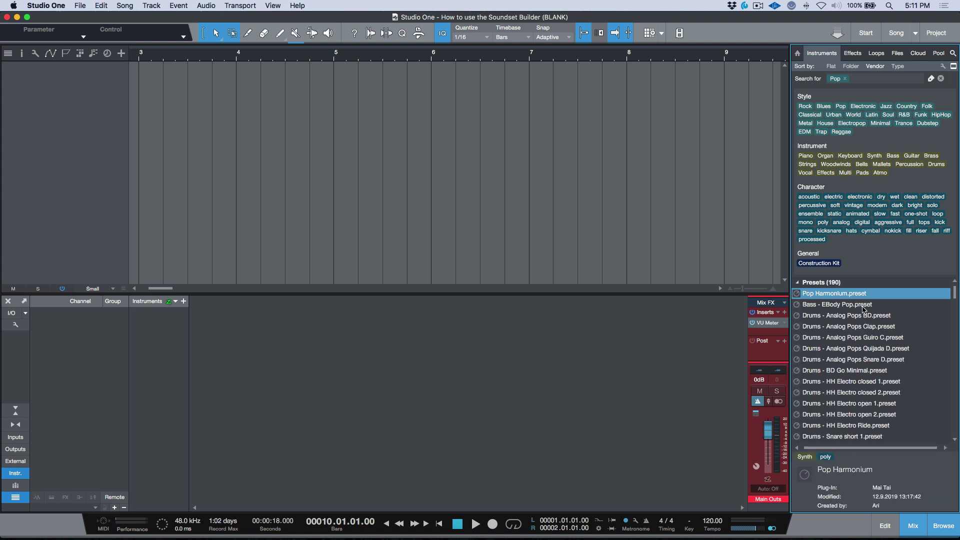
# Examine the tags of the Pop presets from Bass - EBody Pop to Drums - Analog Pops Snare D.
pyautogui.click(843, 306)
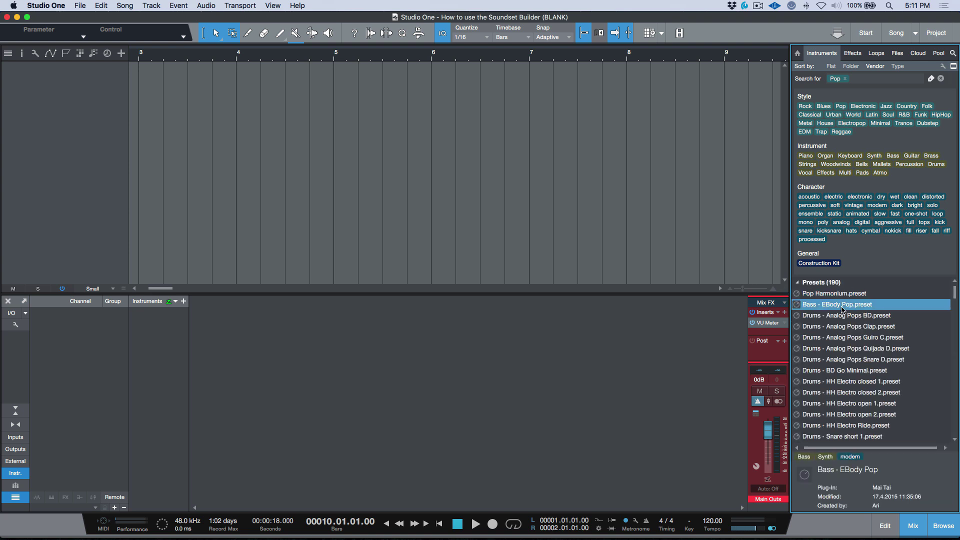
pyautogui.press('Down')
pyautogui.press('Down')
pyautogui.press('Down')
pyautogui.press('Down')
pyautogui.press('Down')
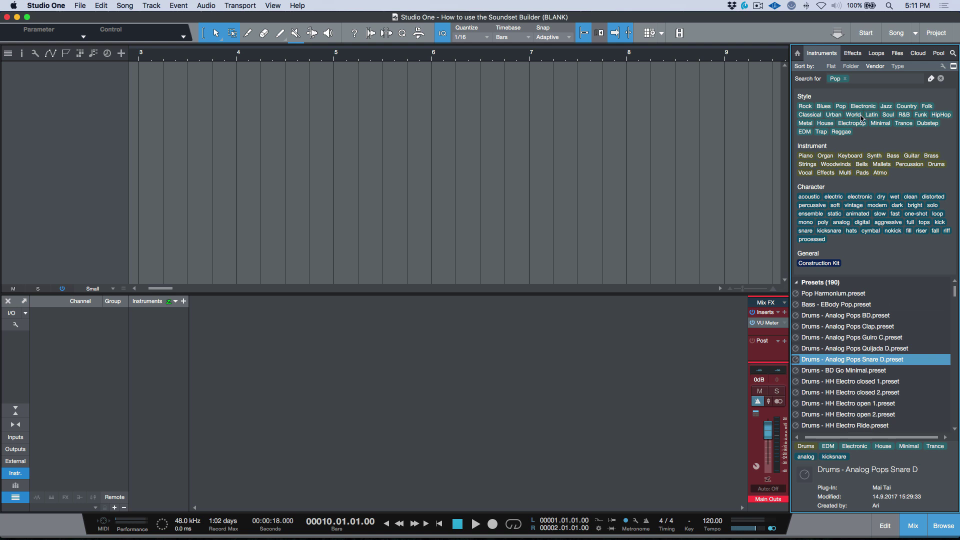
# In the Sound Sets location, open the GBY Musicloops of Impact XT Kits and Sounds and inspect the contents and tags of Abstract HipHop 85BPM.
pyautogui.click(900, 55)
pyautogui.click(952, 67)
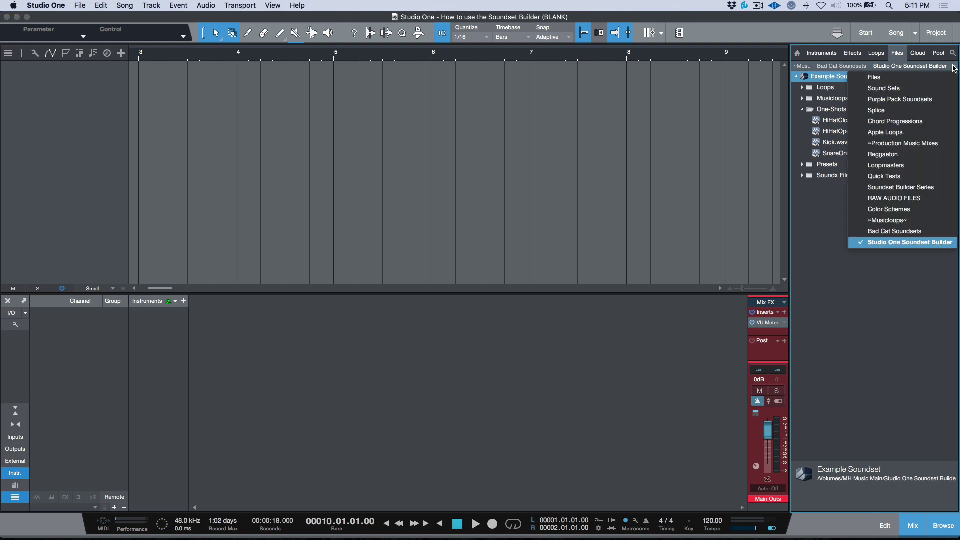
pyautogui.click(919, 86)
pyautogui.scroll(-10, 845, 250)
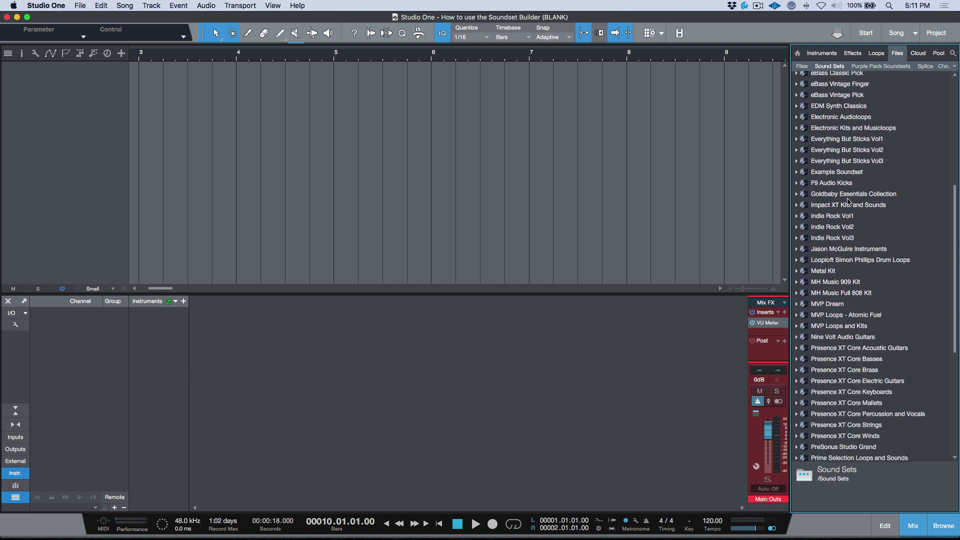
pyautogui.doubleClick(849, 205)
pyautogui.doubleClick(850, 216)
pyautogui.click(851, 228)
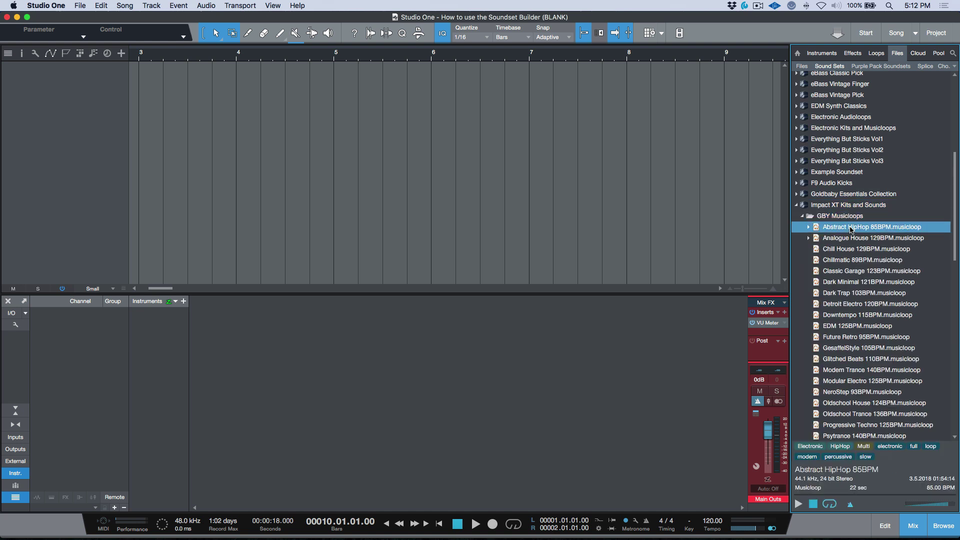
pyautogui.doubleClick(852, 228)
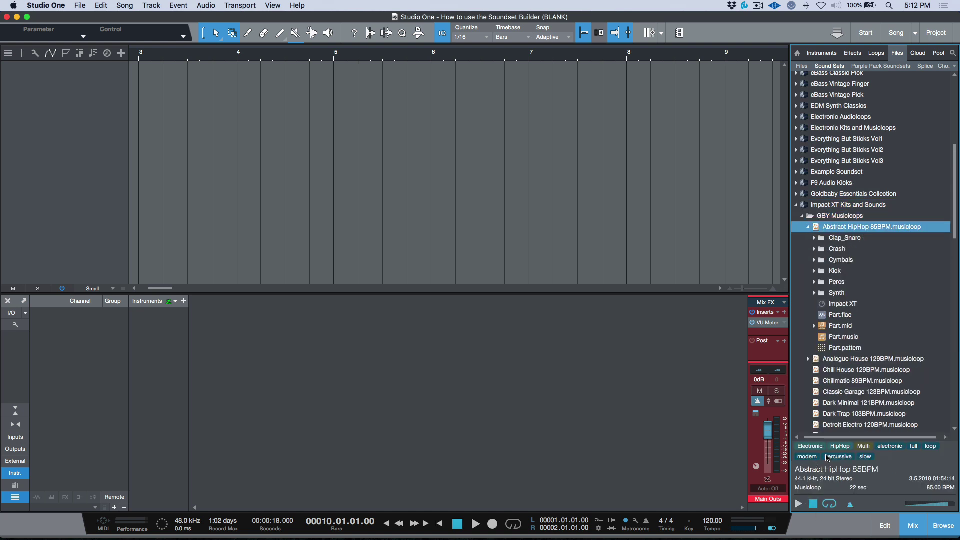
pyautogui.doubleClick(837, 227)
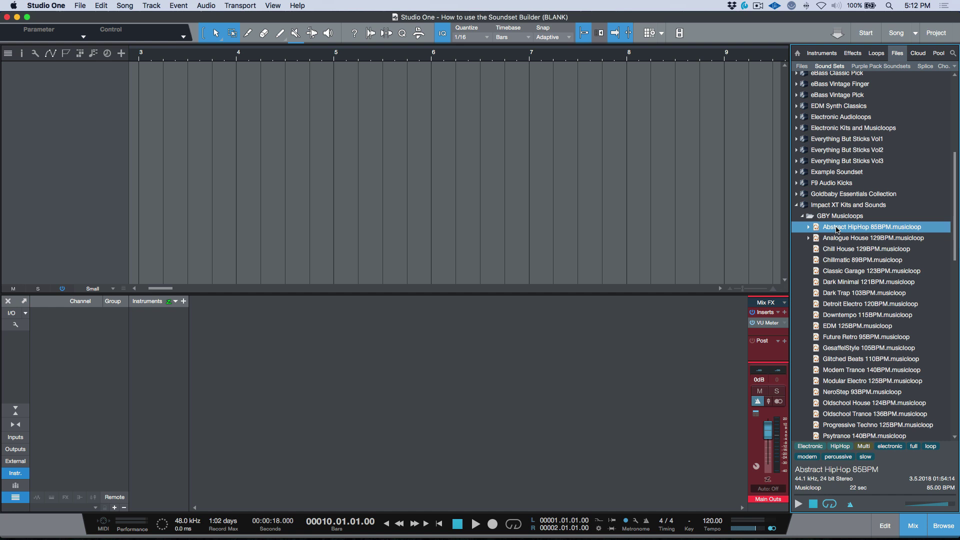
# Examine the tags of the Impact Presets in Impact XT Kits and Sounds, starting from Artful Garage, and collapse the sound set.
pyautogui.doubleClick(837, 216)
pyautogui.doubleClick(837, 227)
pyautogui.click(836, 238)
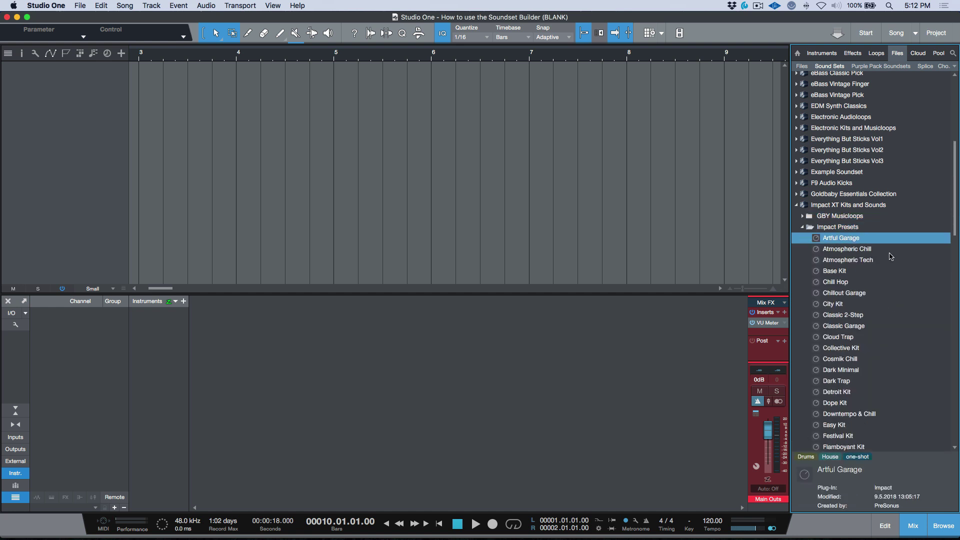
pyautogui.press('Down')
pyautogui.press('Down')
pyautogui.press('Down')
pyautogui.press('Down')
pyautogui.press('Down')
pyautogui.press('Down')
pyautogui.press('Down')
pyautogui.press('Down')
pyautogui.press('Down')
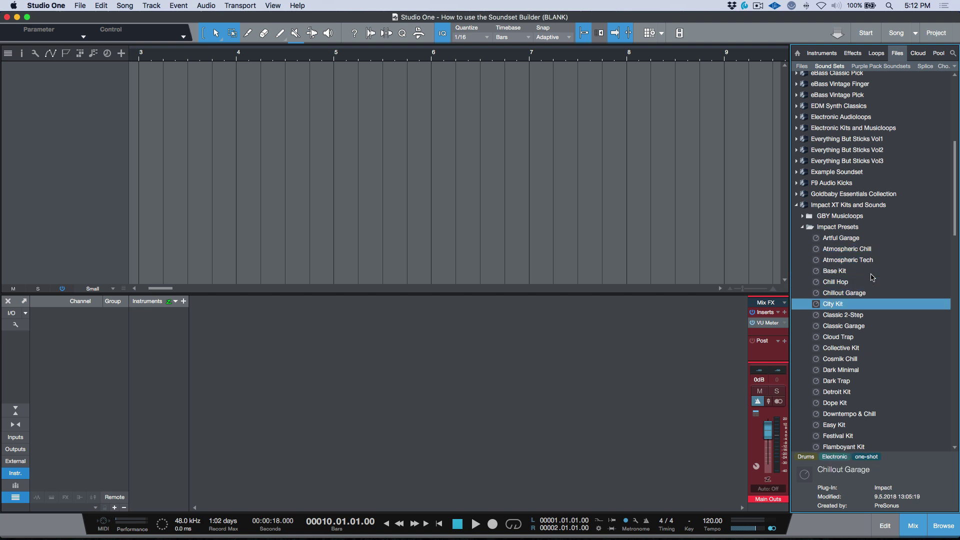
pyautogui.press('Down')
pyautogui.press('Down')
pyautogui.press('Down')
pyautogui.press('Down')
pyautogui.press('Down')
pyautogui.press('Down')
pyautogui.press('Down')
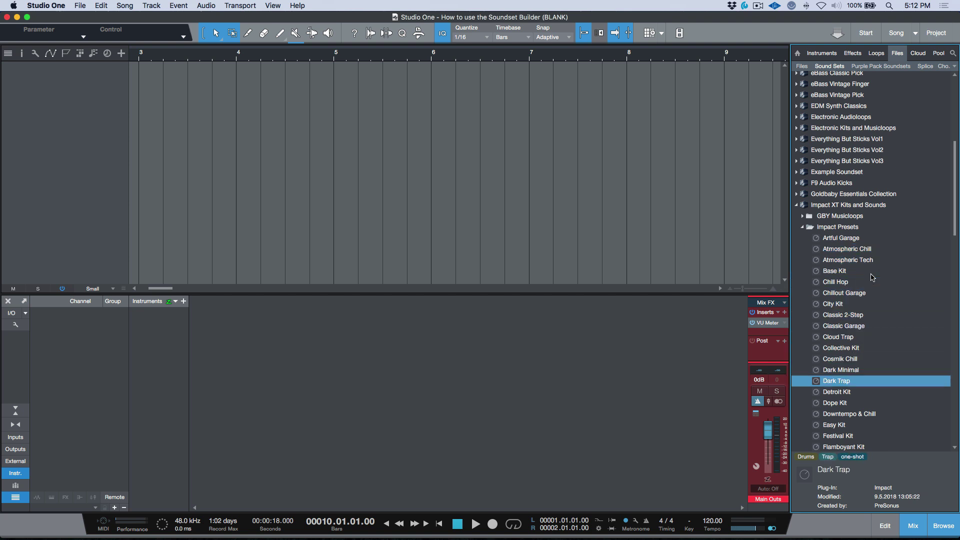
pyautogui.press('Down')
pyautogui.press('Down')
pyautogui.press('Up')
pyautogui.press('Up')
pyautogui.press('Up')
pyautogui.press('Up')
pyautogui.press('Up')
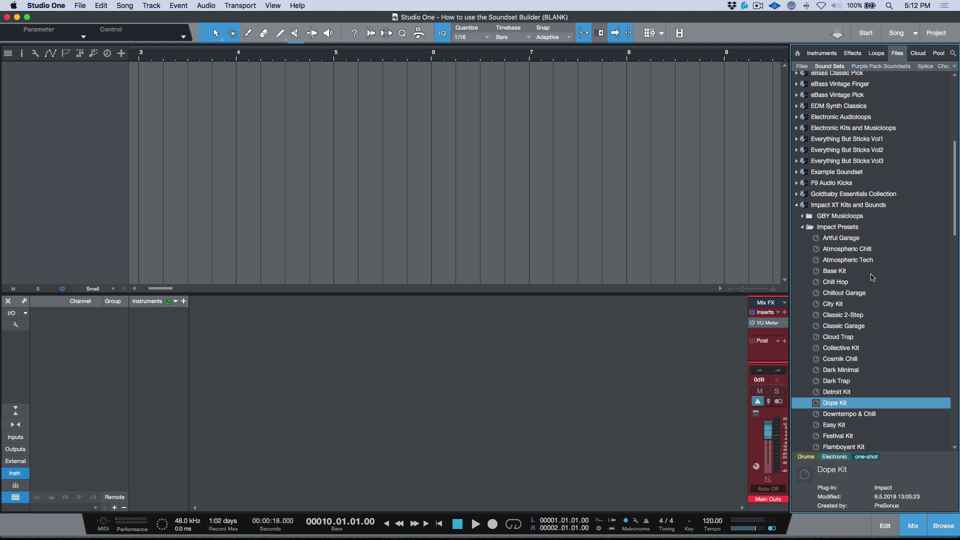
pyautogui.press('Left')
pyautogui.press('Left')
pyautogui.press('Left')
pyautogui.press('Left')
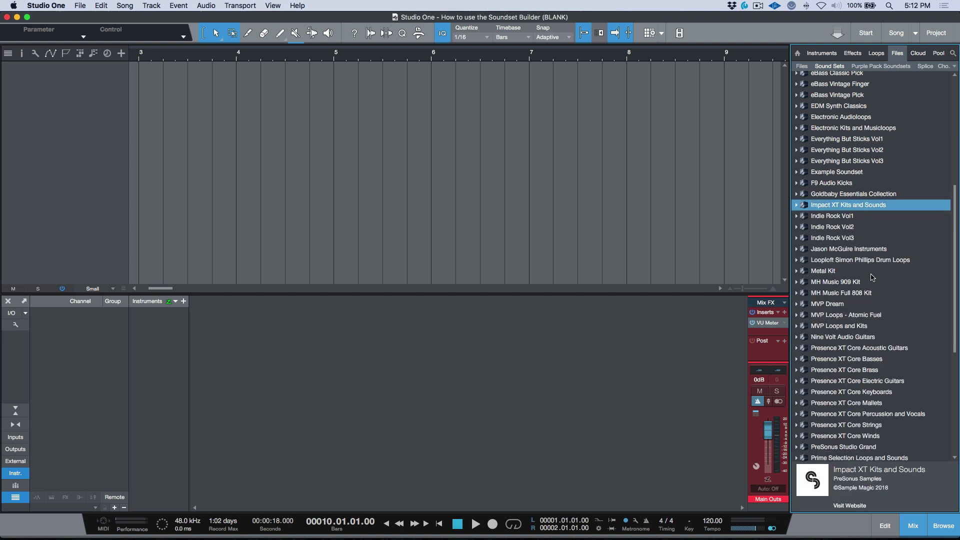
# Switch to the Studio One Soundset Builder location and expand the Example Soundset's Loops, Musicloops, Presets and Soundx Files folders.
pyautogui.click(953, 67)
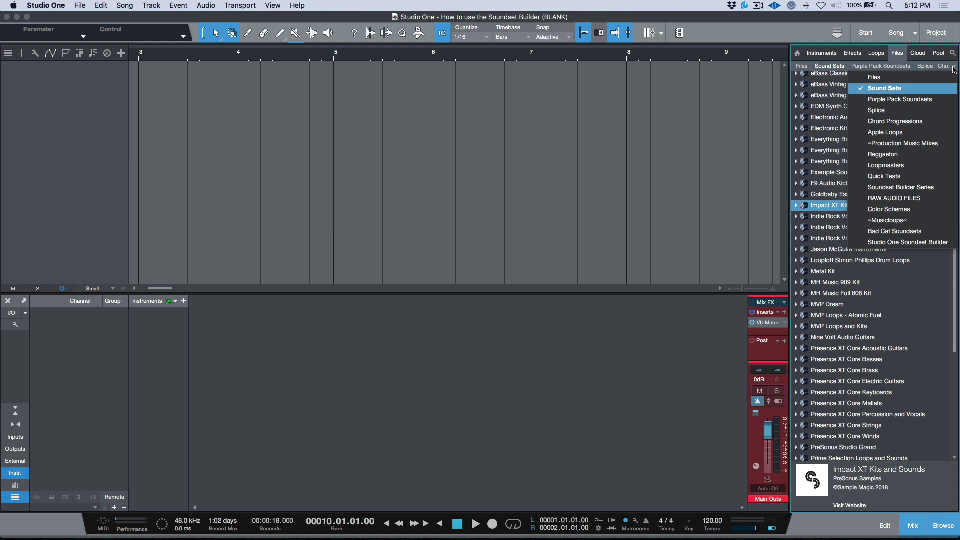
pyautogui.click(915, 242)
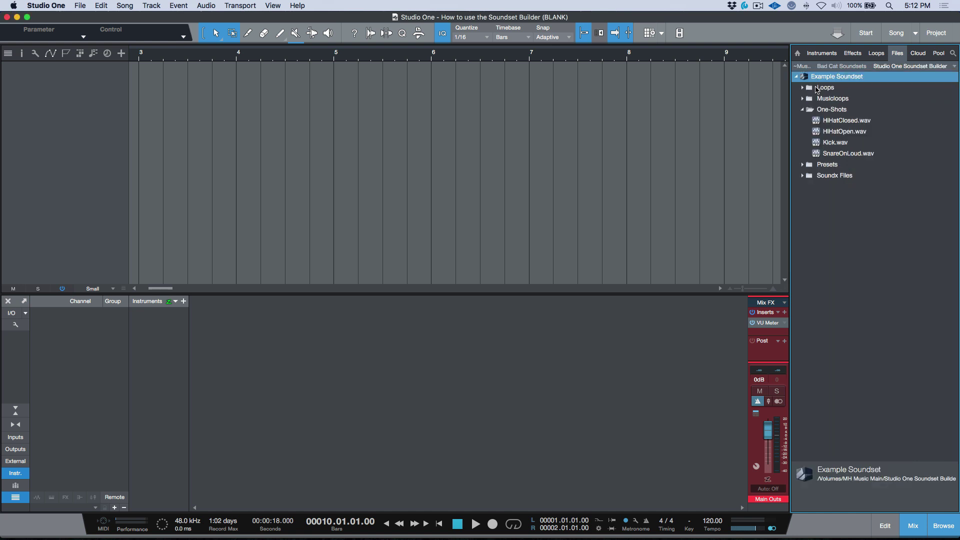
pyautogui.doubleClick(823, 88)
pyautogui.doubleClick(829, 120)
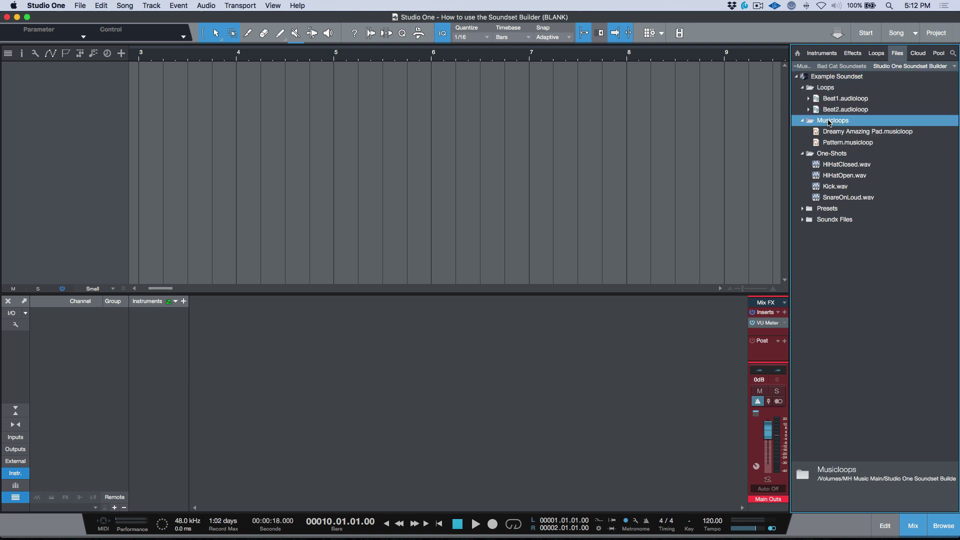
pyautogui.doubleClick(828, 209)
pyautogui.doubleClick(828, 230)
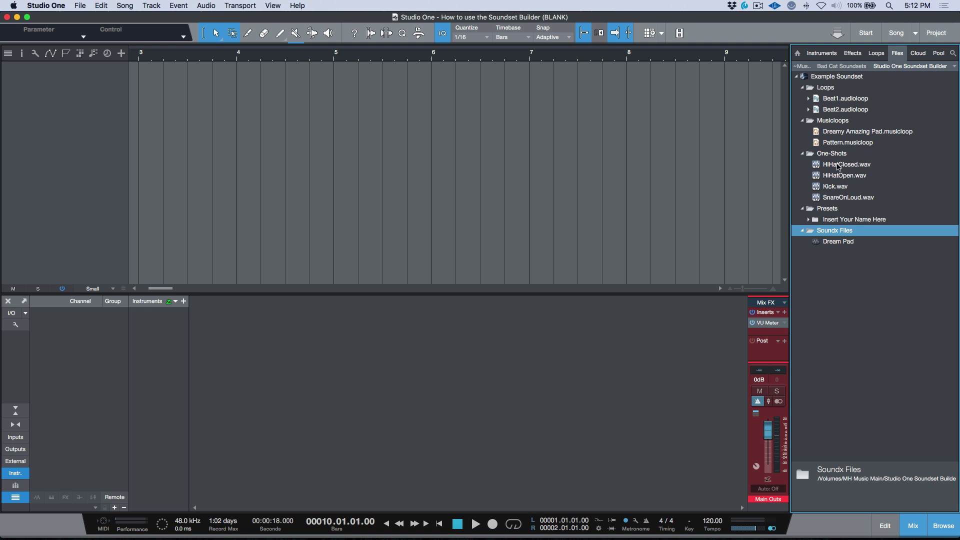
# Check the tags of the Beat1 loop, the Dreamy Amazing Pad musicloop, the HiHatClosed one-shot and the Dreamy Amazing Pad preset.
pyautogui.click(846, 99)
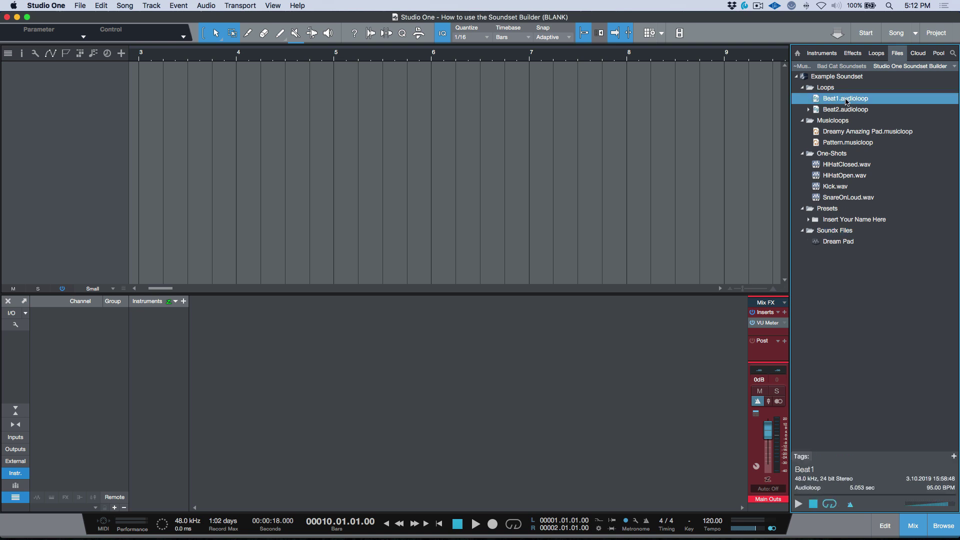
pyautogui.click(832, 89)
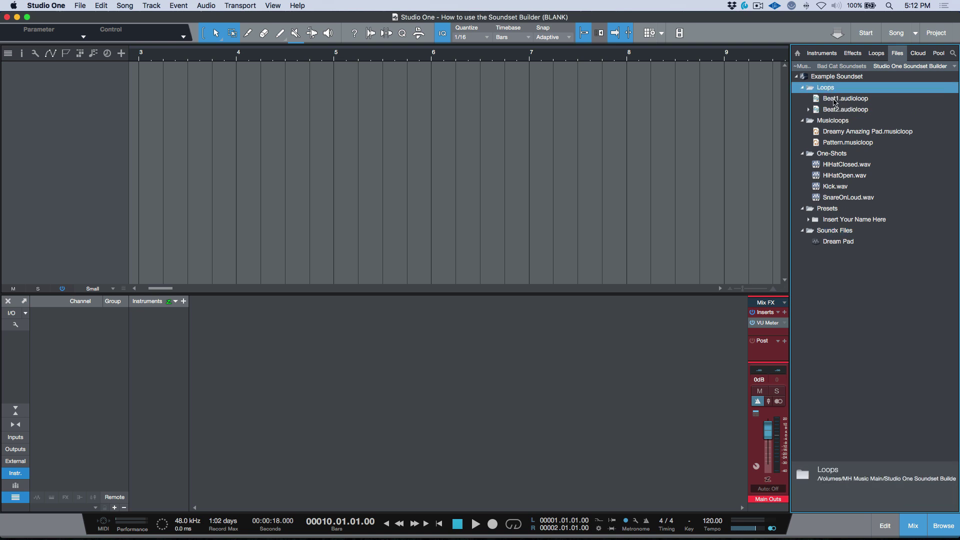
pyautogui.click(834, 102)
pyautogui.click(846, 134)
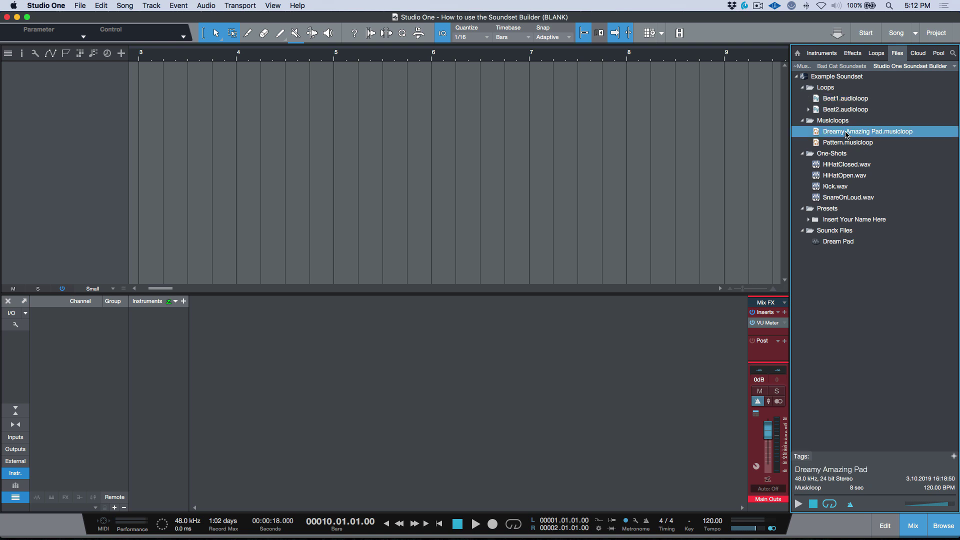
pyautogui.click(850, 166)
pyautogui.click(840, 220)
pyautogui.doubleClick(840, 220)
pyautogui.click(842, 233)
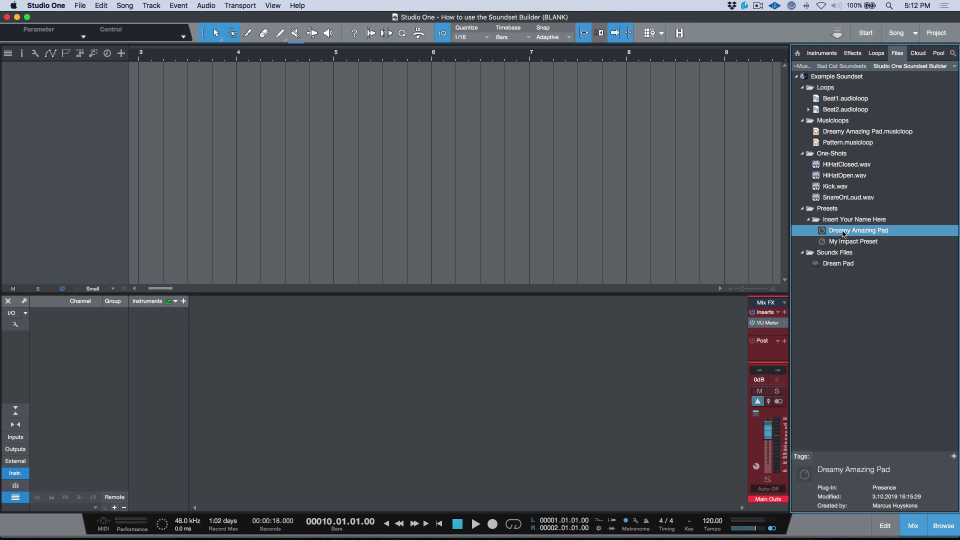
# Open the Tag Palette and assign the Pop style tag to Beat1.audioloop and to the whole Loops folder.
pyautogui.click(801, 457)
pyautogui.moveTo(506, 50); pyautogui.dragTo(590, 61)
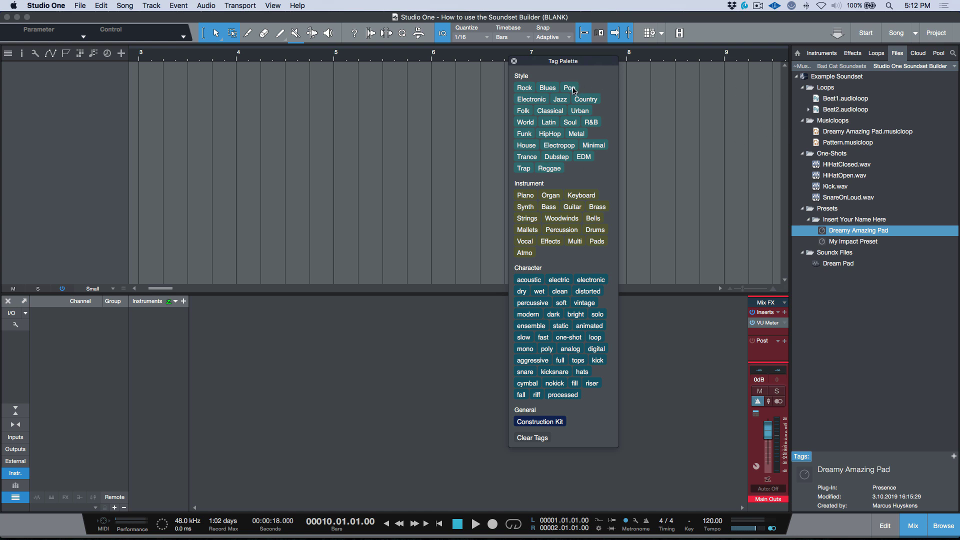
pyautogui.moveTo(573, 90); pyautogui.dragTo(825, 100)
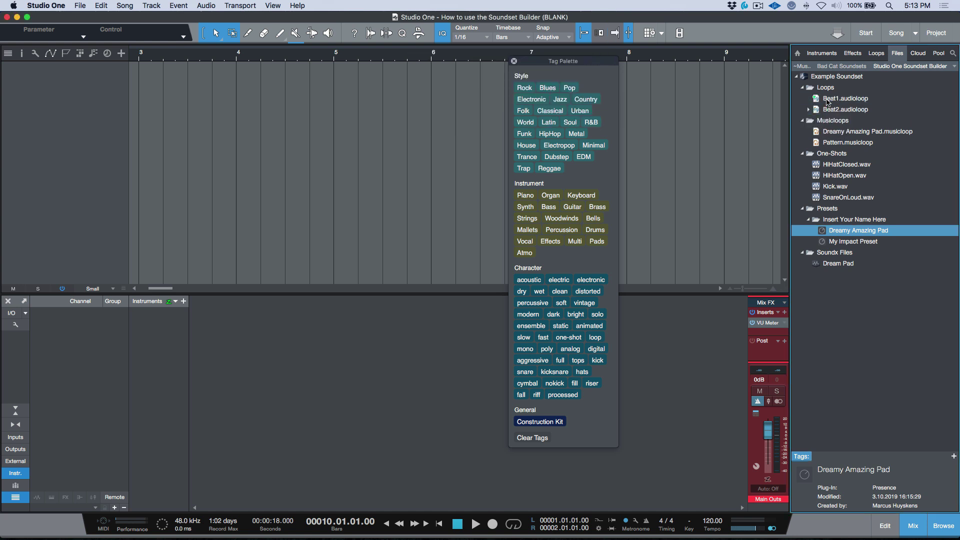
pyautogui.moveTo(570, 88); pyautogui.dragTo(821, 90)
# Assign the Pop style tag to the Musicloops, One-Shots and Insert Your Name Here folders at the same time.
pyautogui.doubleClick(832, 121)
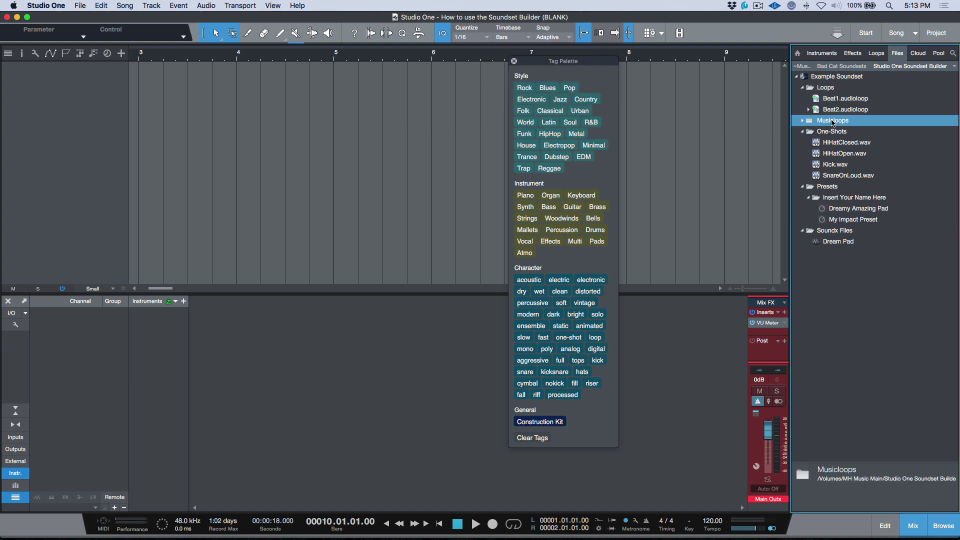
pyautogui.doubleClick(832, 121)
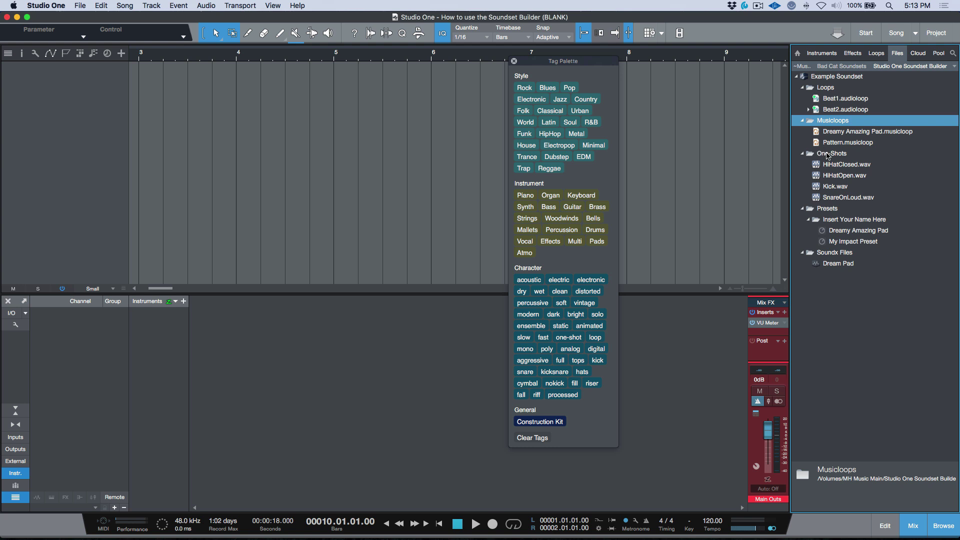
pyautogui.click(827, 155)
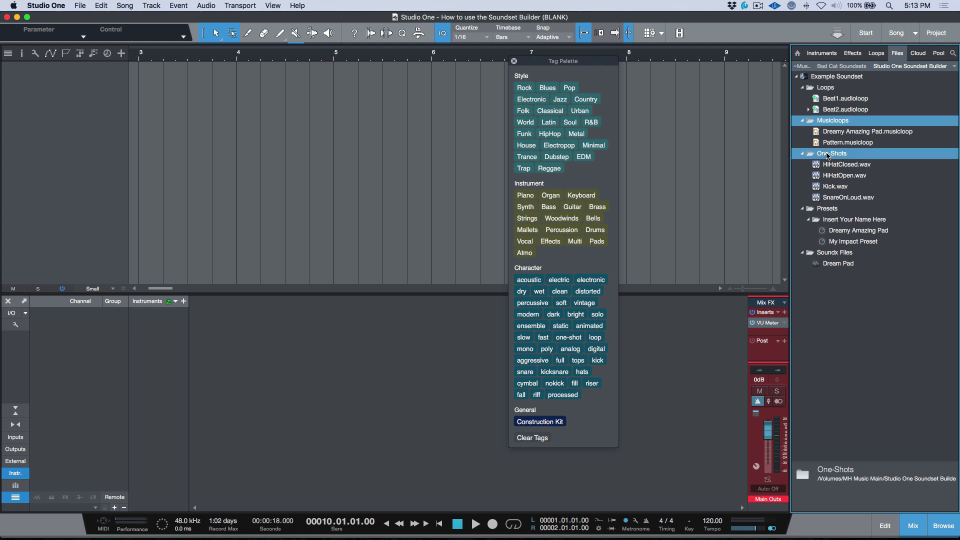
pyautogui.click(848, 221)
pyautogui.moveTo(573, 89); pyautogui.dragTo(826, 122)
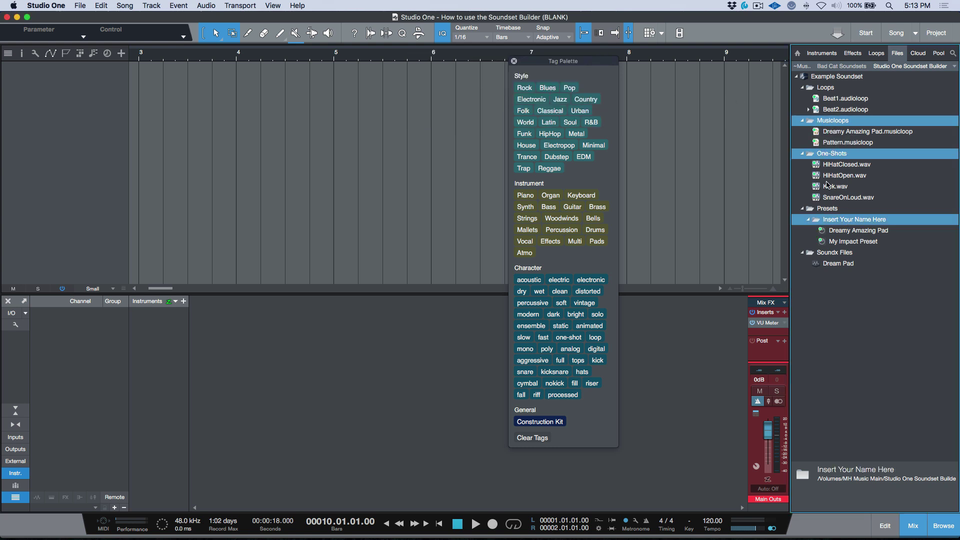
# Assign the one-shot character tag to HiHatClosed, HiHatOpen, Kick and SnareOnLoud in the One-Shots folder.
pyautogui.click(839, 199)
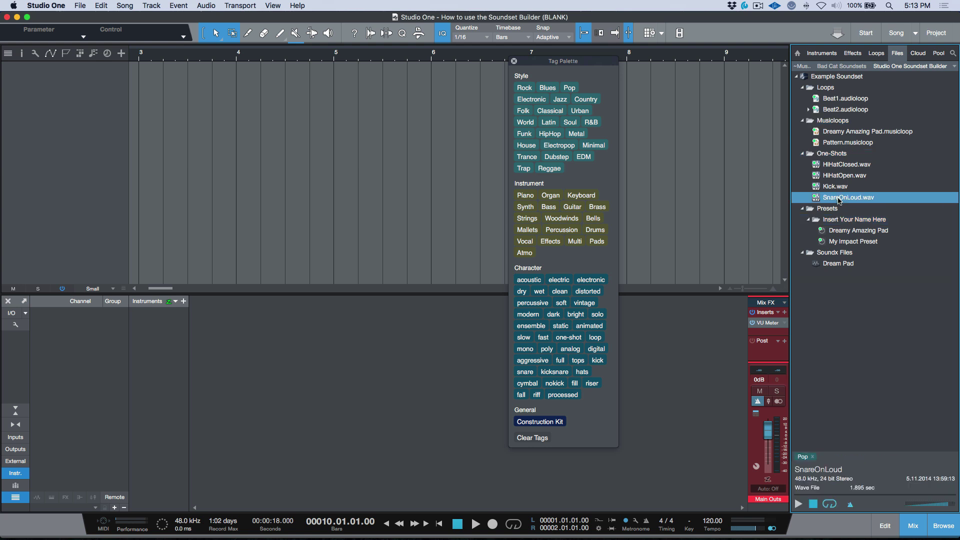
pyautogui.keyDown('shift'); pyautogui.click(839, 166); pyautogui.keyUp('shift')
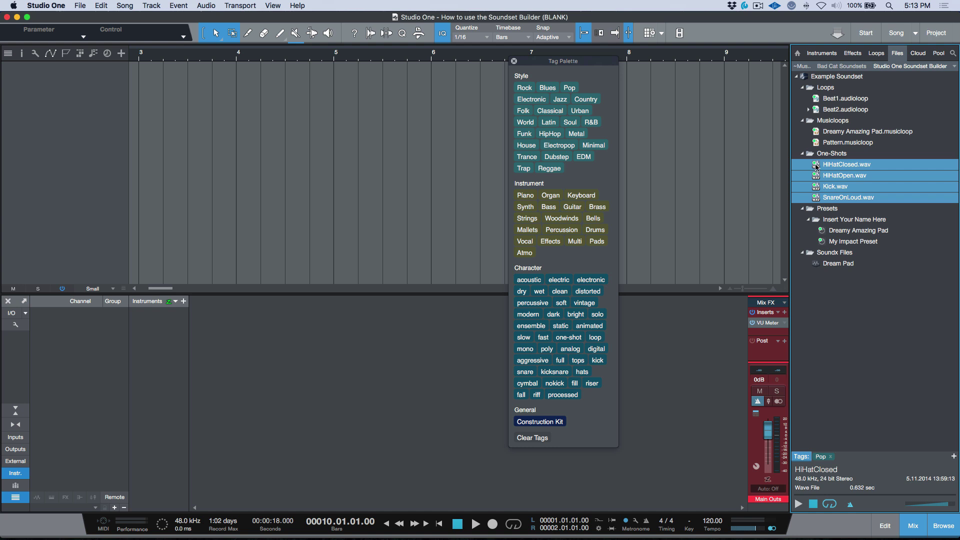
pyautogui.click(834, 166)
pyautogui.keyDown('shift'); pyautogui.click(833, 175); pyautogui.keyUp('shift')
pyautogui.moveTo(828, 167); pyautogui.dragTo(569, 341)
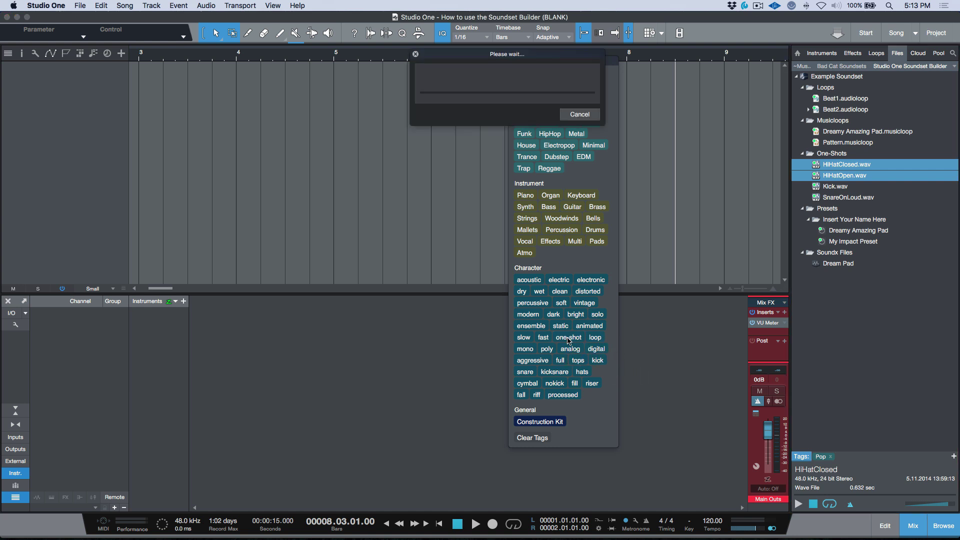
pyautogui.click(841, 188)
pyautogui.keyDown('shift'); pyautogui.click(841, 198); pyautogui.keyUp('shift')
pyautogui.moveTo(574, 342); pyautogui.dragTo(844, 187)
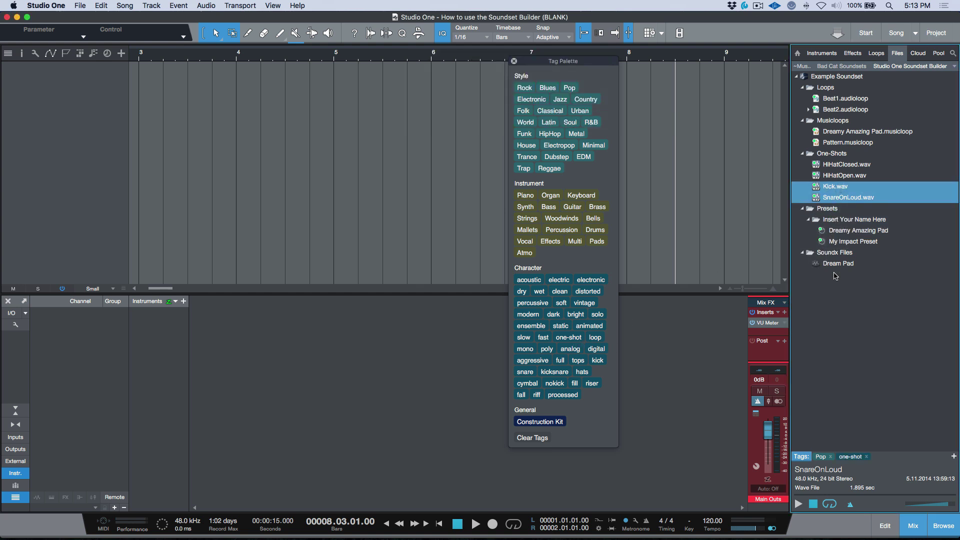
# Collapse the Soundx Files folder and assign the loop tag to Beat1, Beat2 and the Dreamy Amazing Pad and Pattern musicloops together.
pyautogui.click(803, 253)
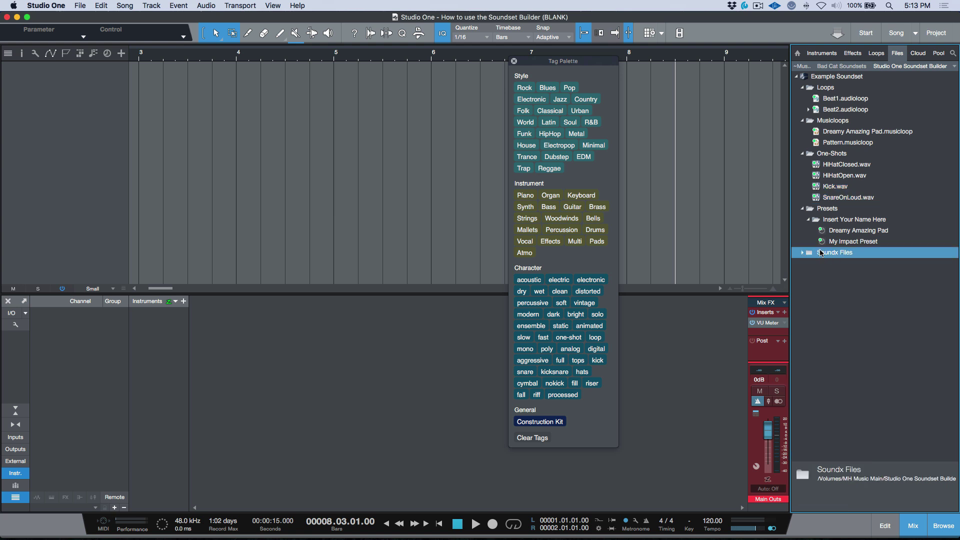
pyautogui.click(839, 100)
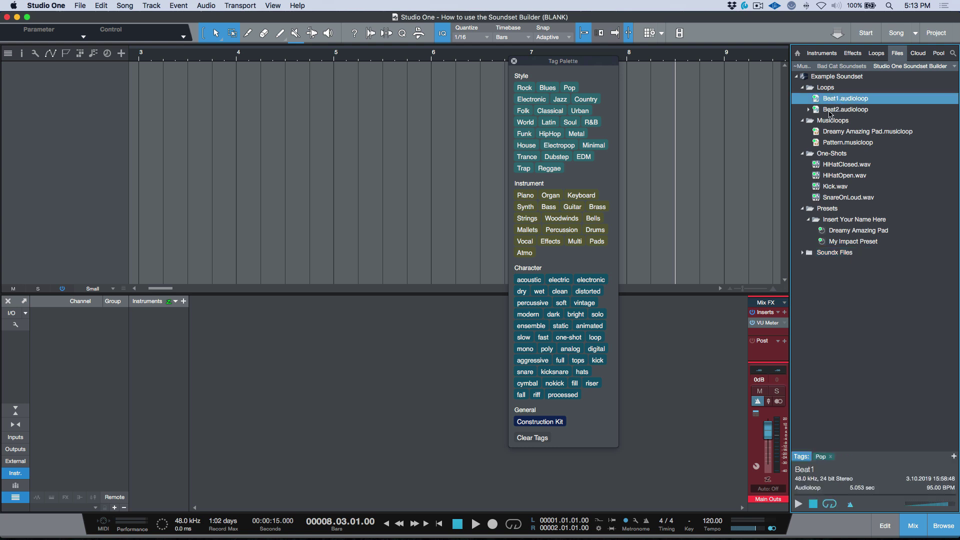
pyautogui.keyDown('shift'); pyautogui.click(830, 110); pyautogui.keyUp('shift')
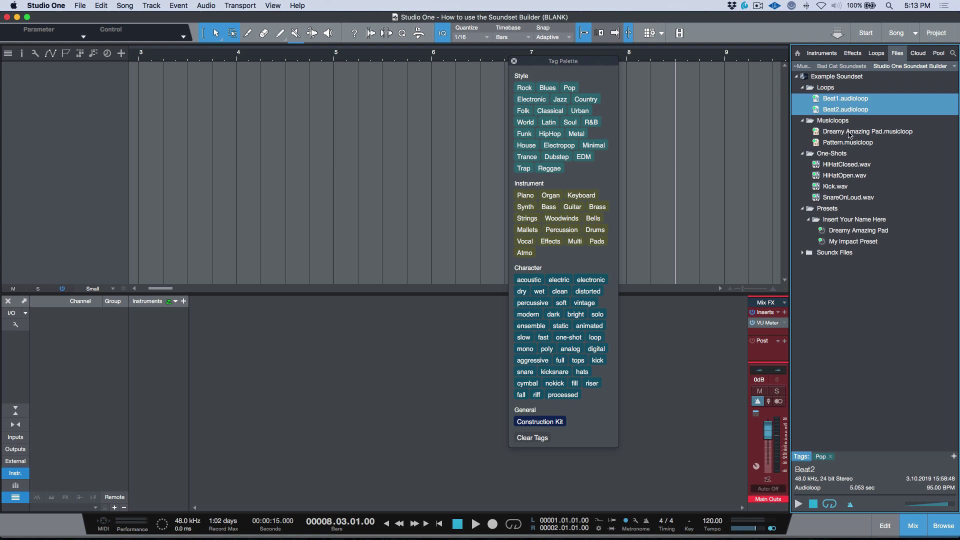
pyautogui.keyDown('super'); pyautogui.click(849, 132); pyautogui.keyUp('super')
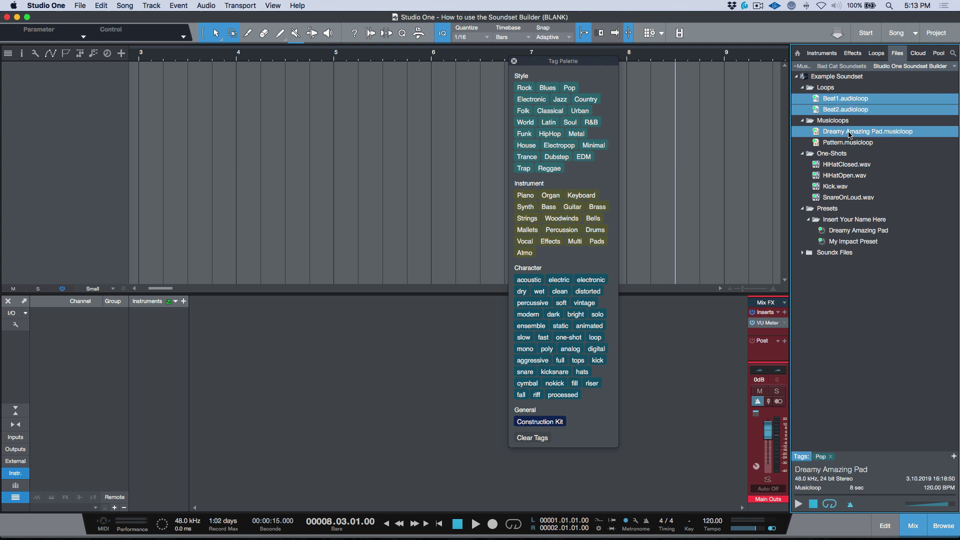
pyautogui.keyDown('super'); pyautogui.click(850, 144); pyautogui.keyUp('super')
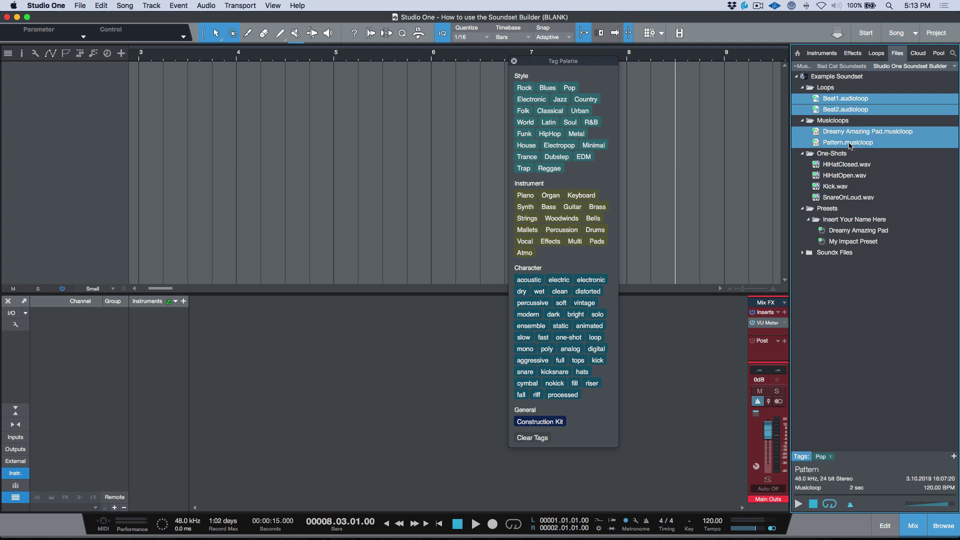
pyautogui.click(595, 338)
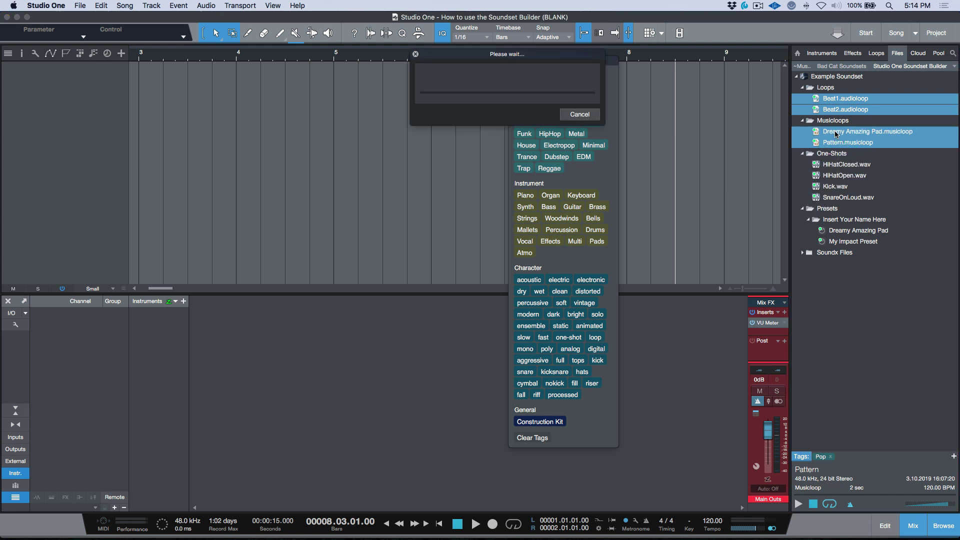
# Assign the dry and Drums tags to all four one-shot WAV files and close the Tag Palette.
pyautogui.click(841, 167)
pyautogui.keyDown('shift'); pyautogui.click(835, 198); pyautogui.keyUp('shift')
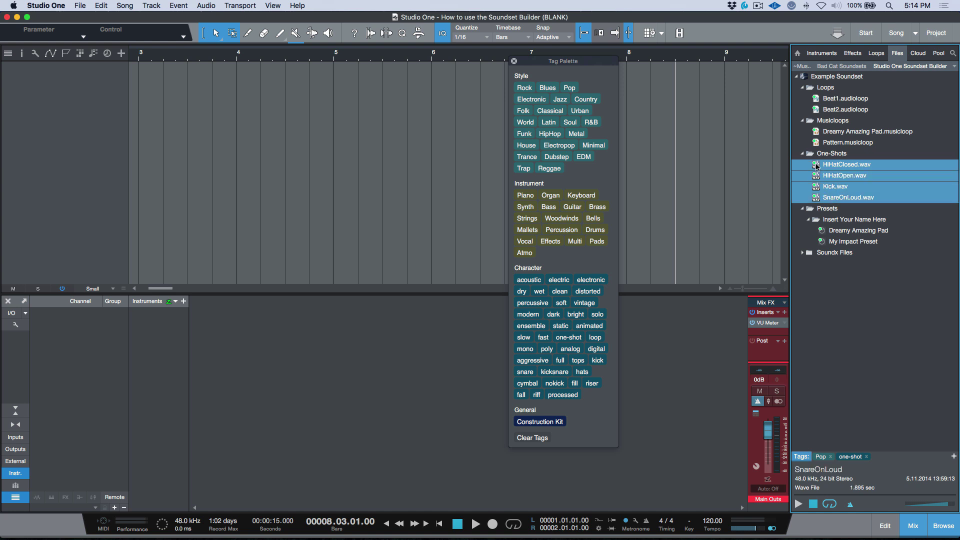
pyautogui.click(817, 166)
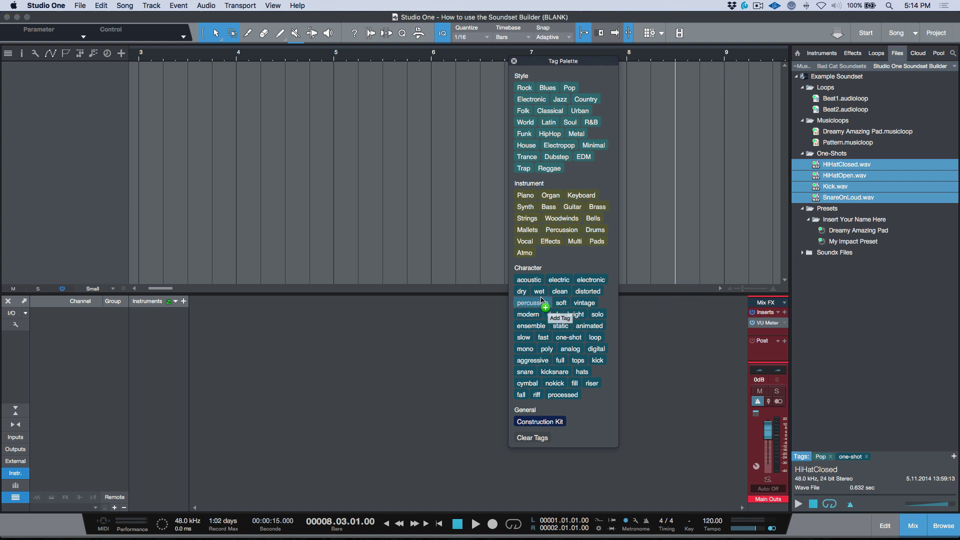
pyautogui.click(522, 291)
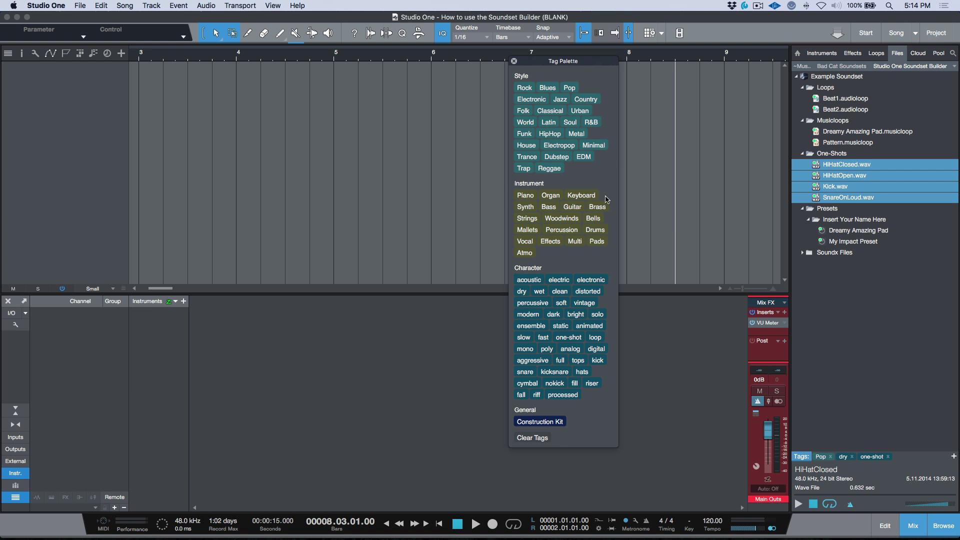
pyautogui.moveTo(598, 231); pyautogui.dragTo(830, 167)
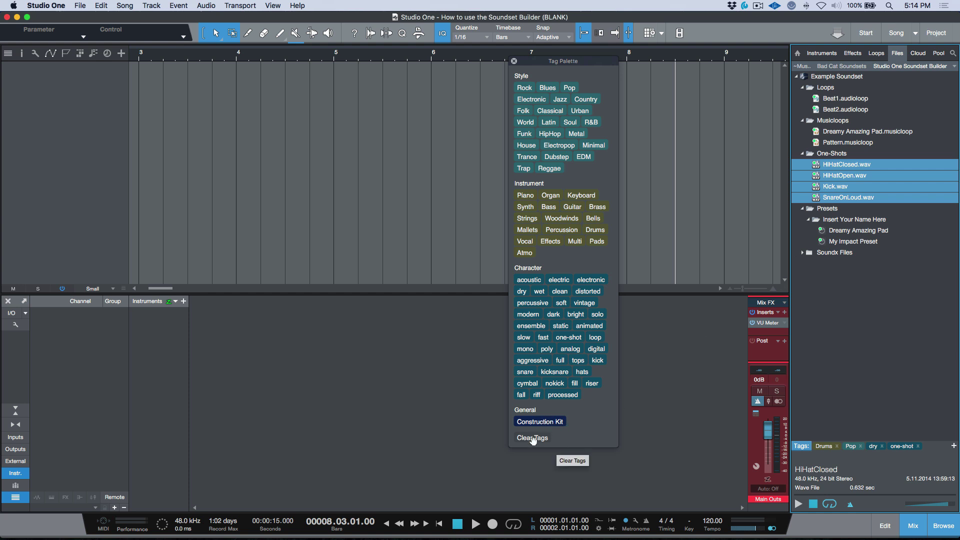
pyautogui.click(704, 374)
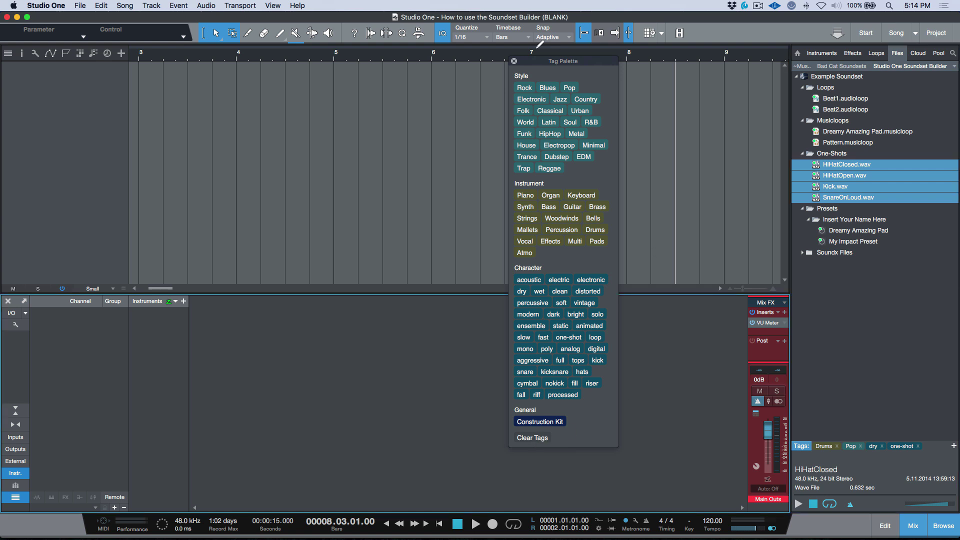
pyautogui.click(514, 61)
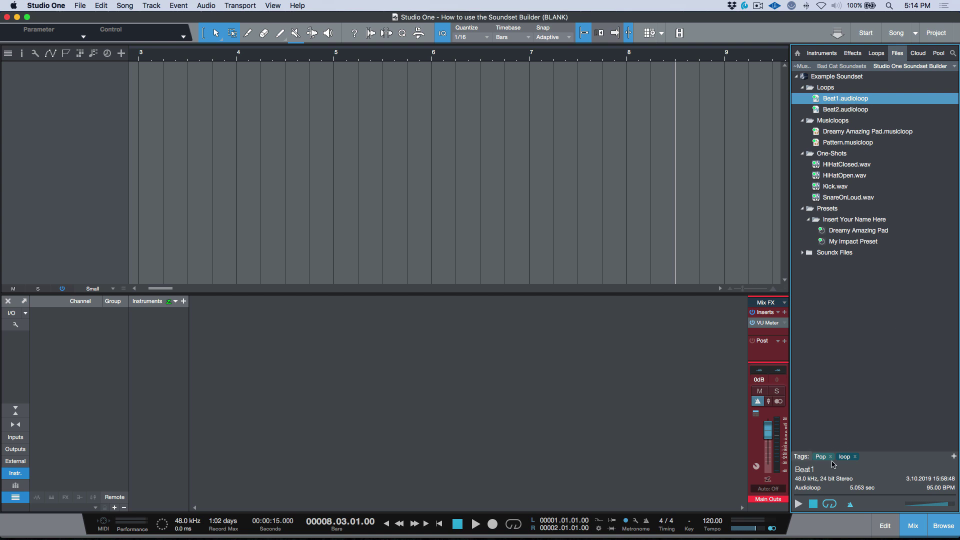
# Check the tags assigned to the audio loops, musicloops, one-shots and both presets one after another.
pyautogui.click(845, 110)
pyautogui.click(856, 132)
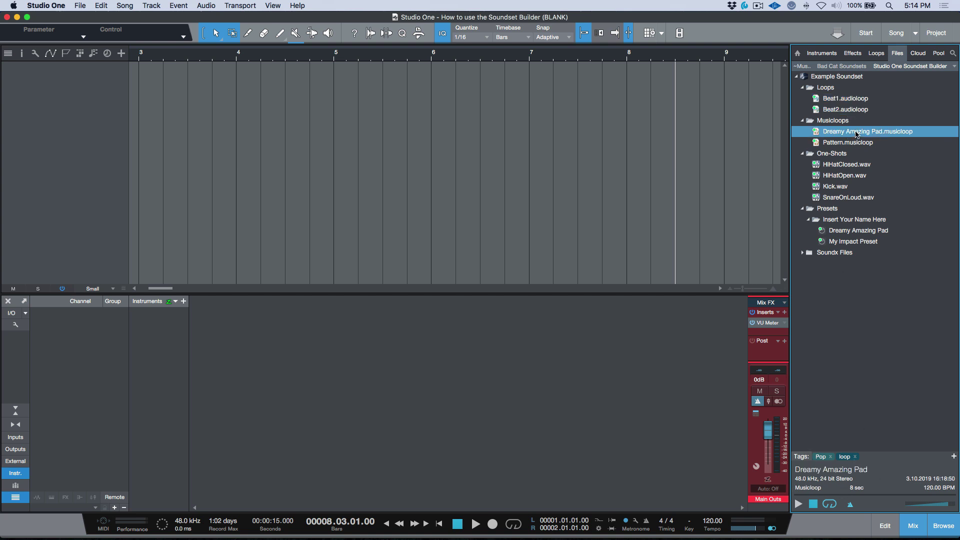
pyautogui.click(852, 143)
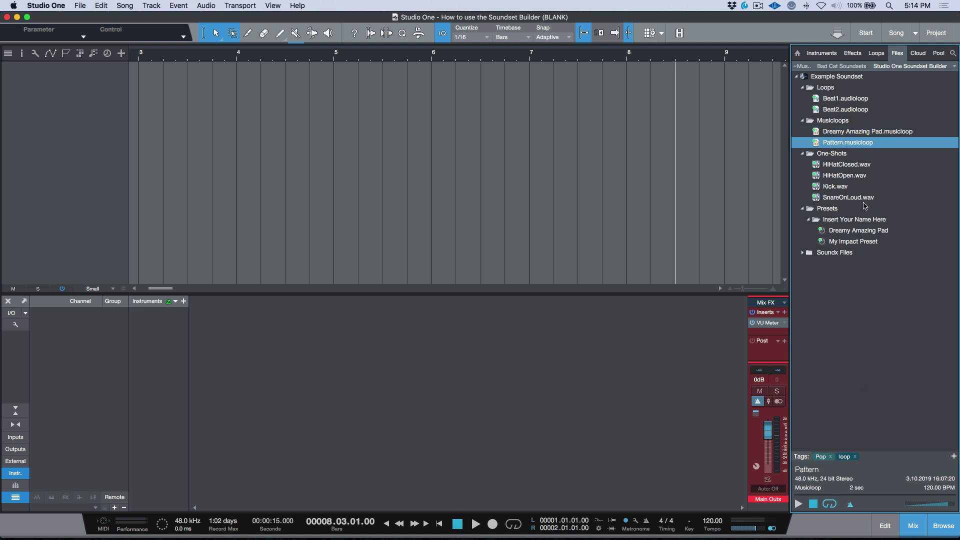
pyautogui.click(855, 164)
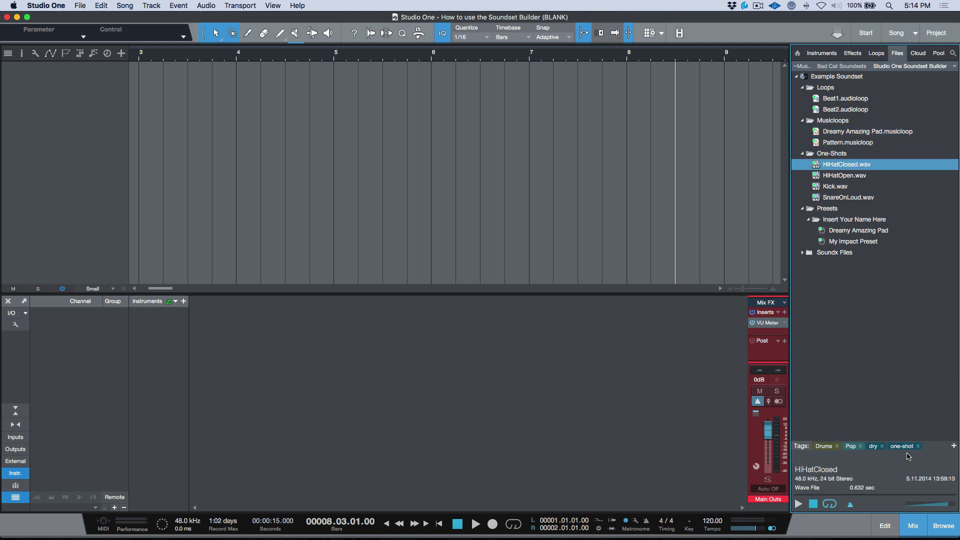
pyautogui.click(836, 177)
pyautogui.press('Down')
pyautogui.press('Down')
pyautogui.press('Down')
pyautogui.press('Down')
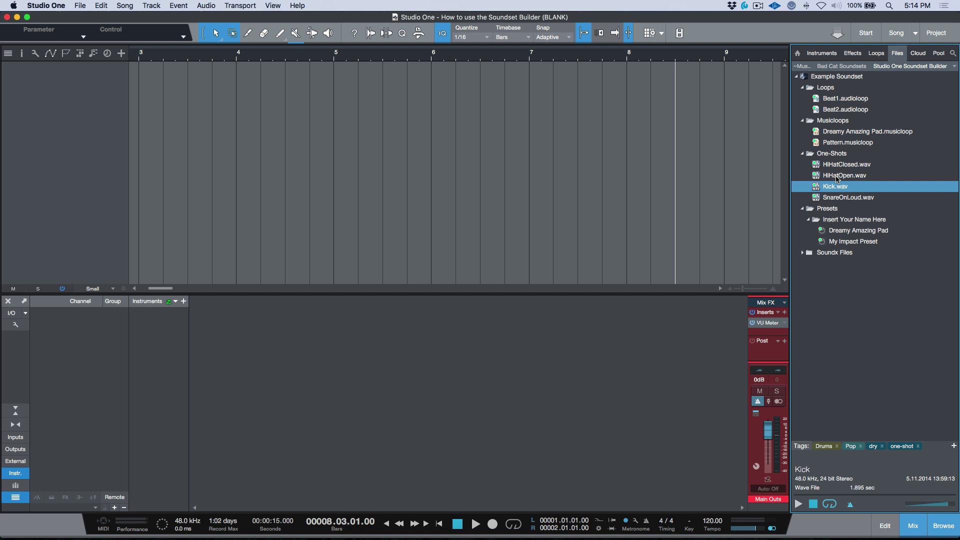
pyautogui.press('Down')
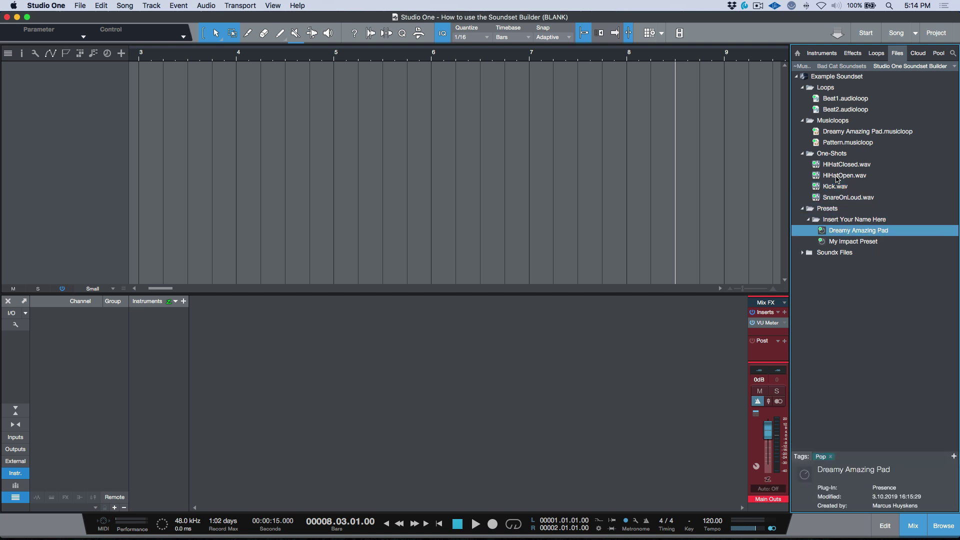
pyautogui.press('Down')
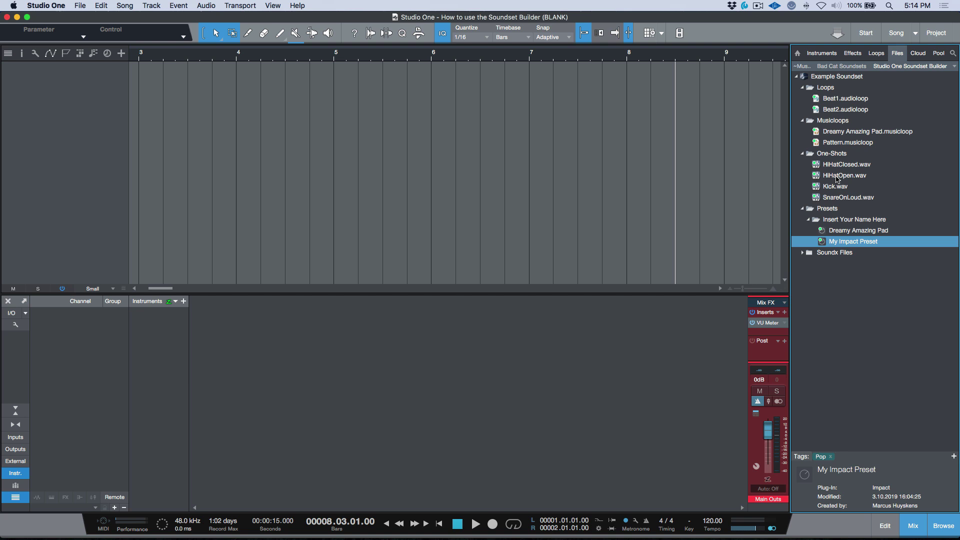
# Reopen the Tag Palette, assign the Pads and wet tags to the Dreamy Amazing Pad preset and close the palette.
pyautogui.click(801, 457)
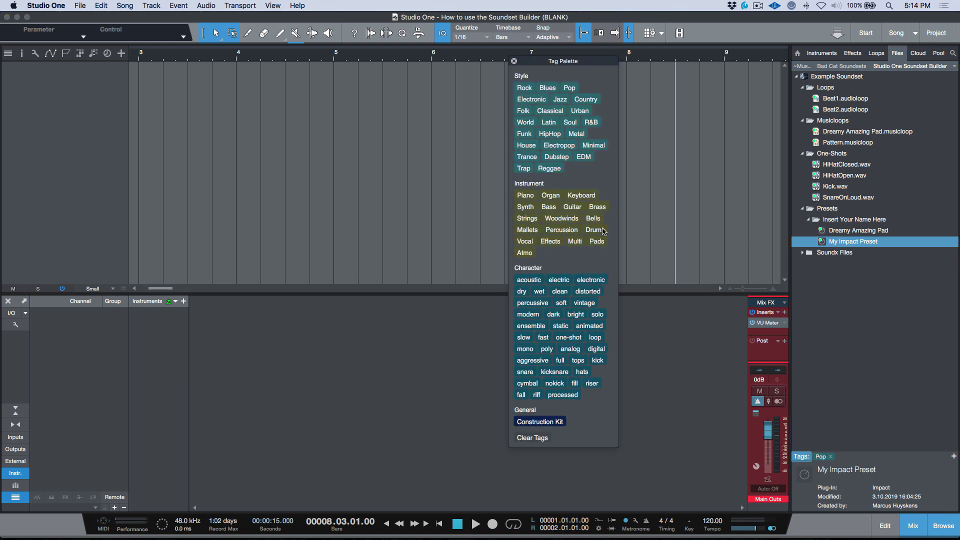
pyautogui.click(834, 232)
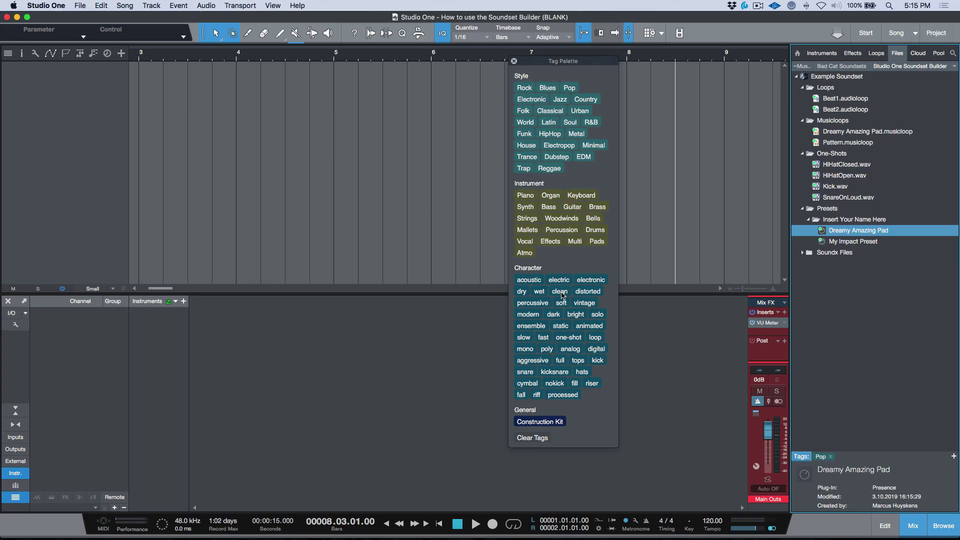
pyautogui.moveTo(597, 242); pyautogui.dragTo(837, 232)
pyautogui.moveTo(539, 293); pyautogui.dragTo(837, 239)
pyautogui.click(514, 61)
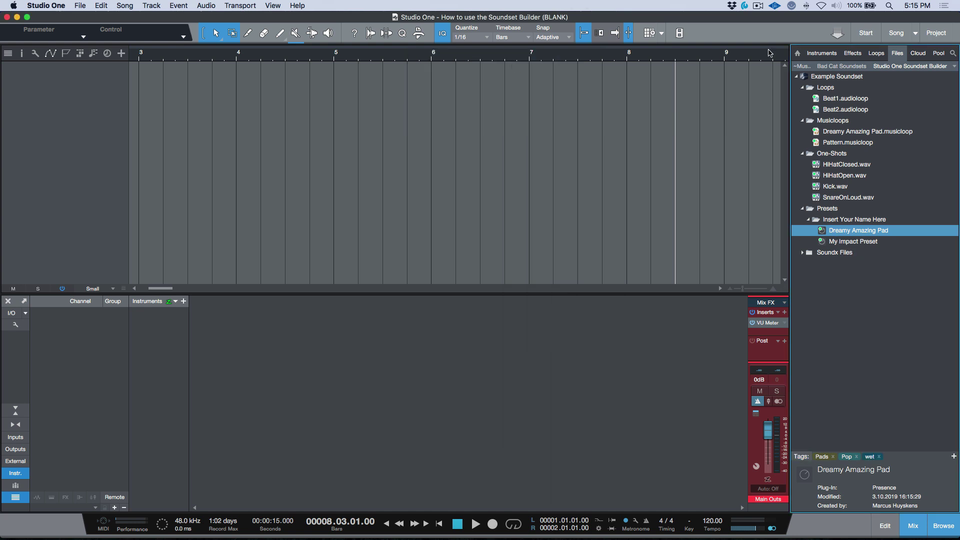
# Collapse and unmount the Example Soundset folder, and re-index the presets.
pyautogui.doubleClick(846, 76)
pyautogui.doubleClick(844, 78)
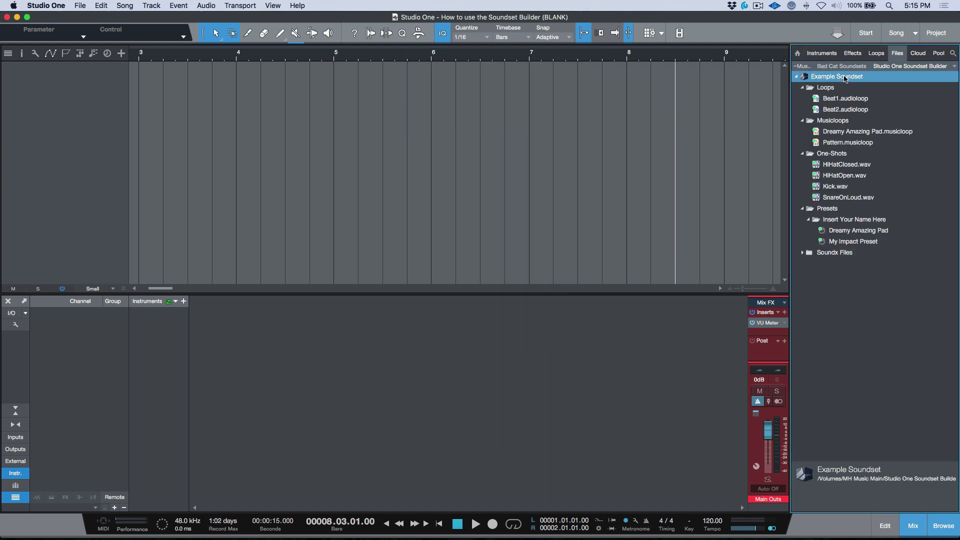
pyautogui.doubleClick(844, 78)
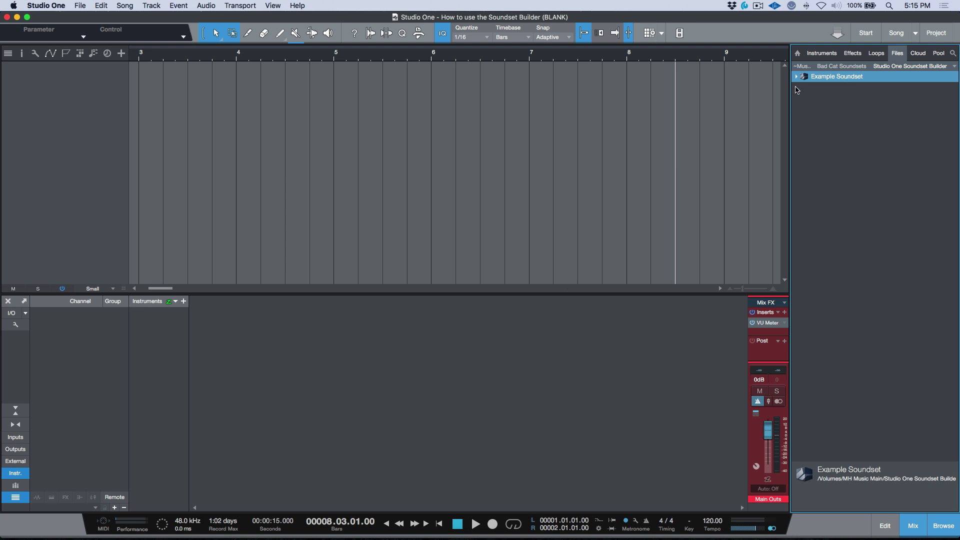
pyautogui.rightClick(815, 80)
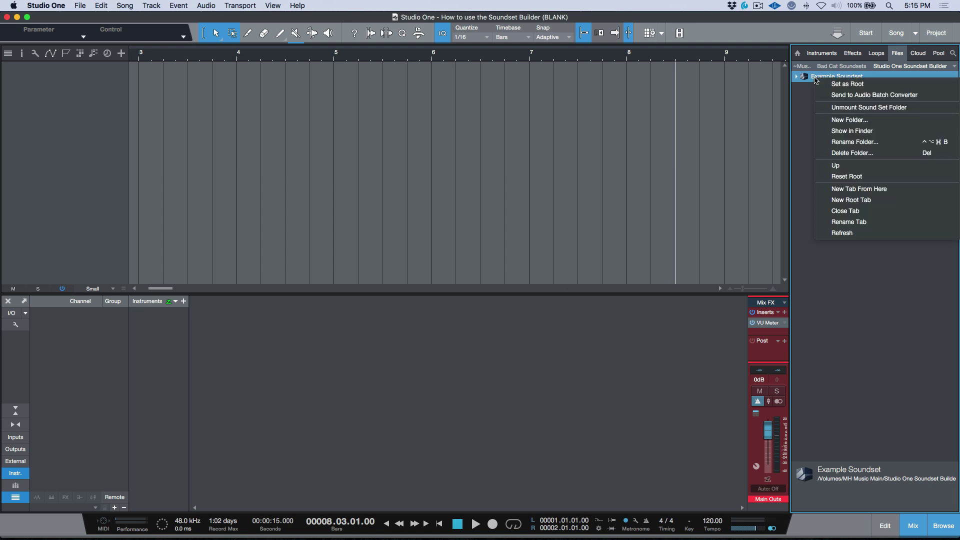
pyautogui.click(848, 107)
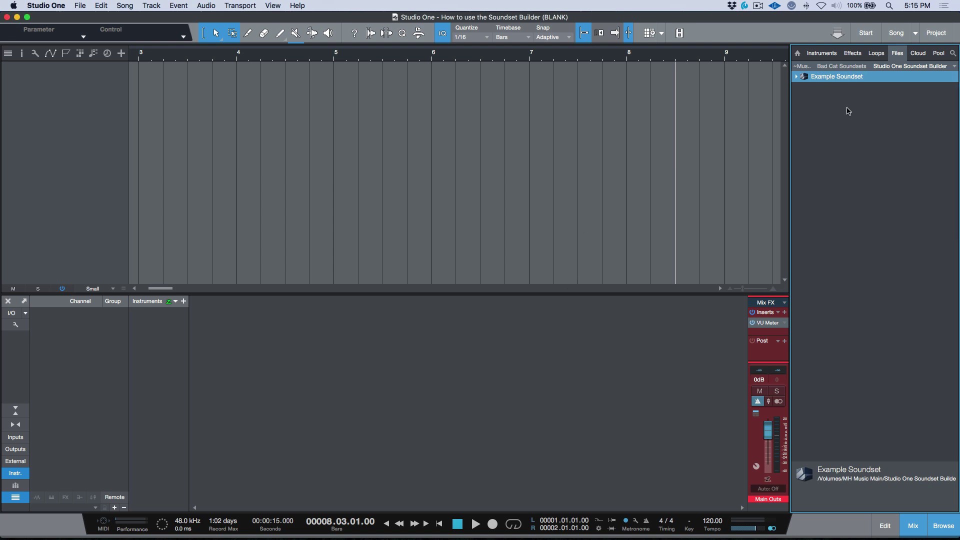
pyautogui.rightClick(823, 79)
pyautogui.click(731, 245)
pyautogui.click(801, 57)
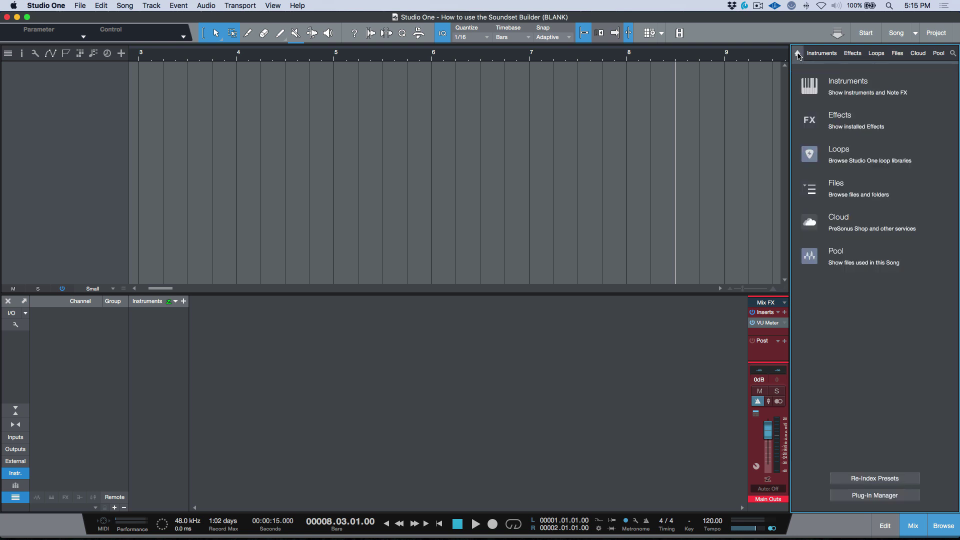
pyautogui.click(862, 478)
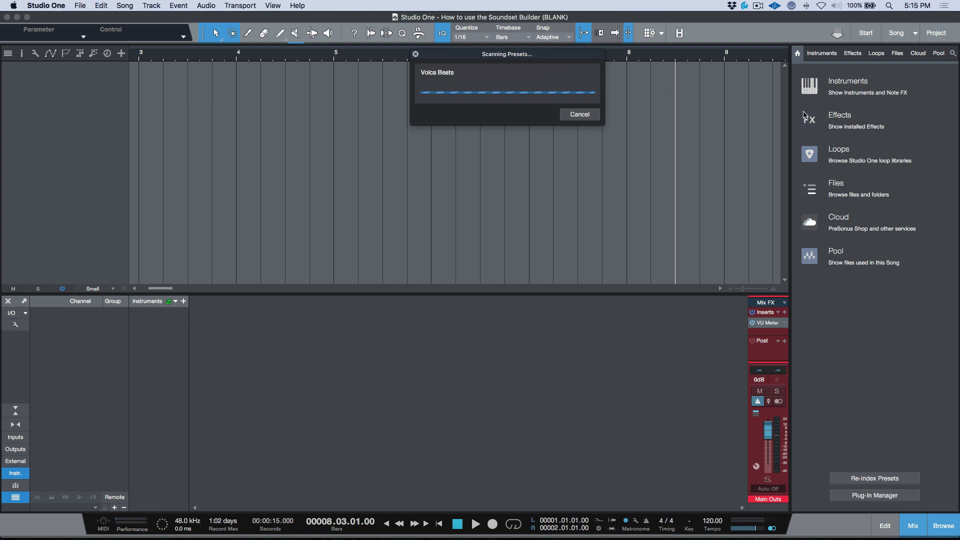
# Pack a sound set from the Example Soundset folder, accepting the existing sound set properties.
pyautogui.click(898, 53)
pyautogui.rightClick(843, 78)
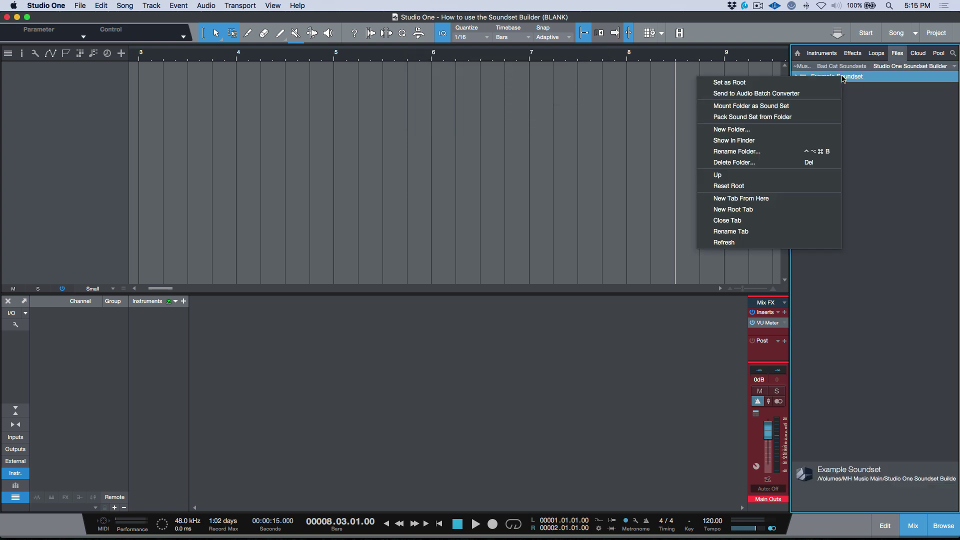
pyautogui.click(800, 117)
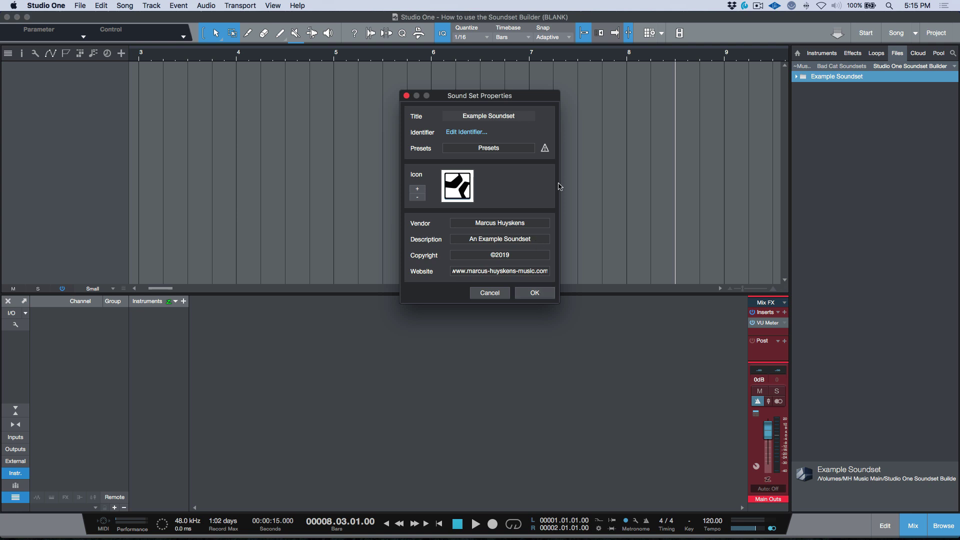
pyautogui.click(535, 293)
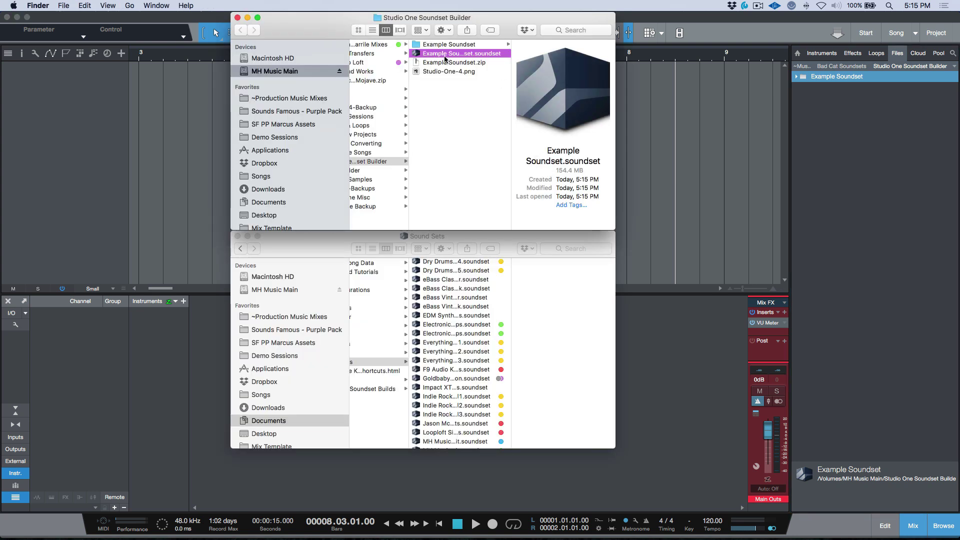
# Switch to Finder and copy the packed Example Soundset.soundset file into Studio One's Sound Sets folder.
pyautogui.click(322, 255)
pyautogui.click(388, 363)
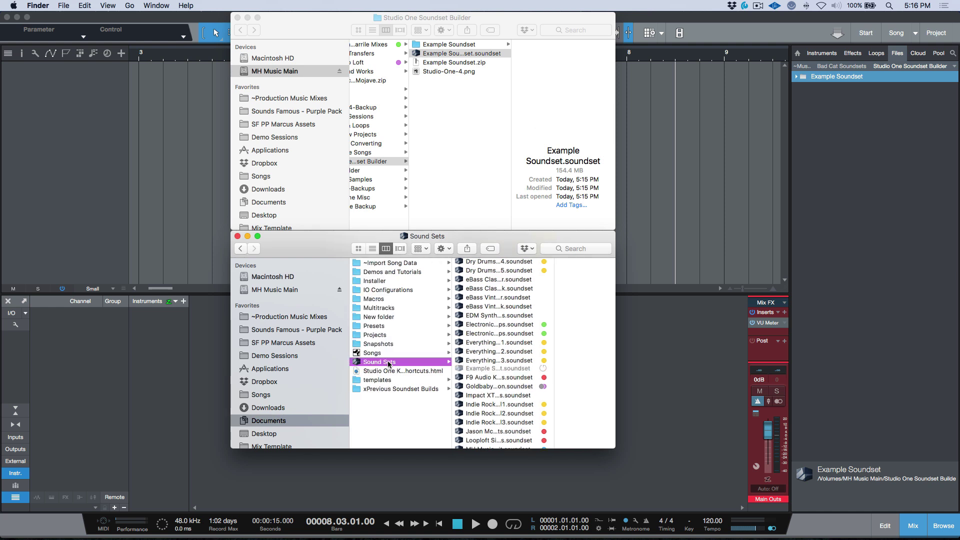
# Switch back to Studio One and show the Example Soundset folder in Finder.
pyautogui.click(698, 344)
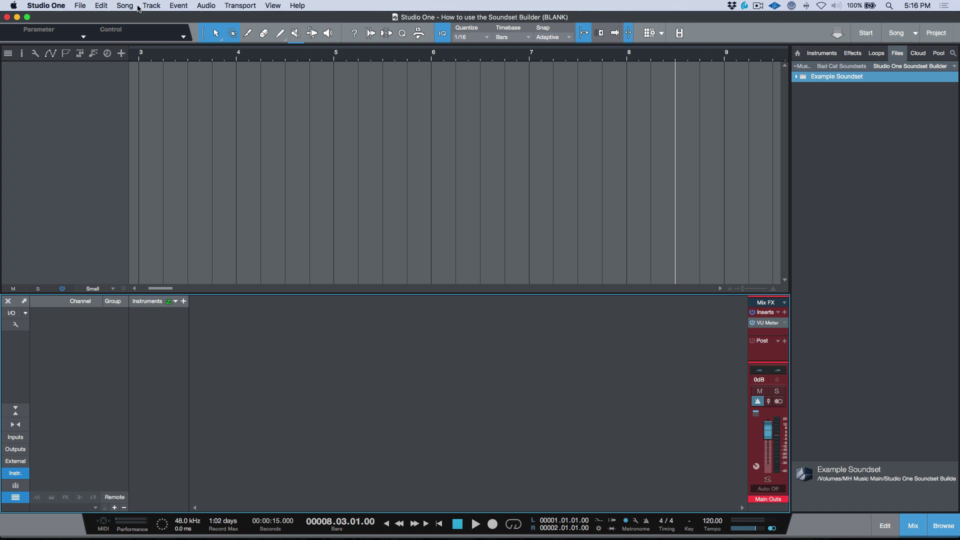
pyautogui.click(46, 5)
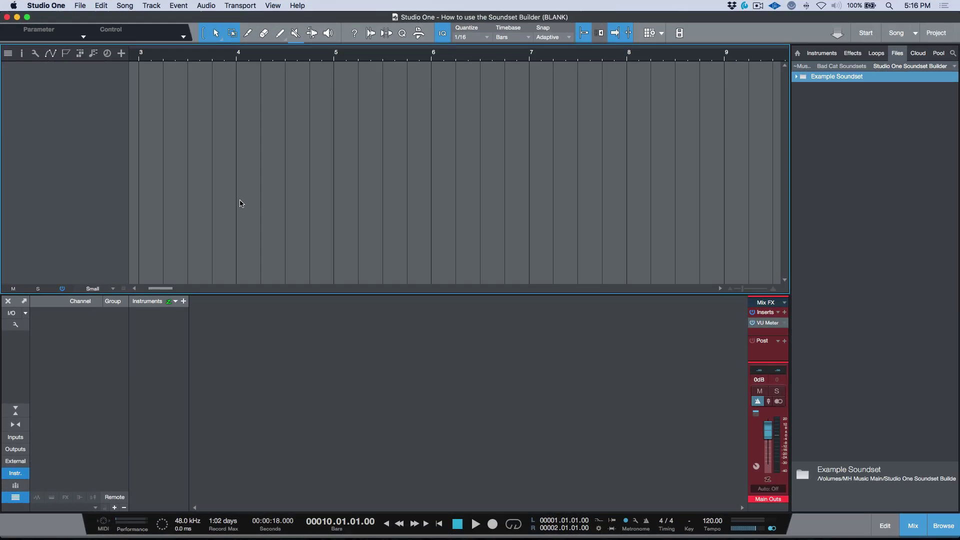
pyautogui.rightClick(837, 80)
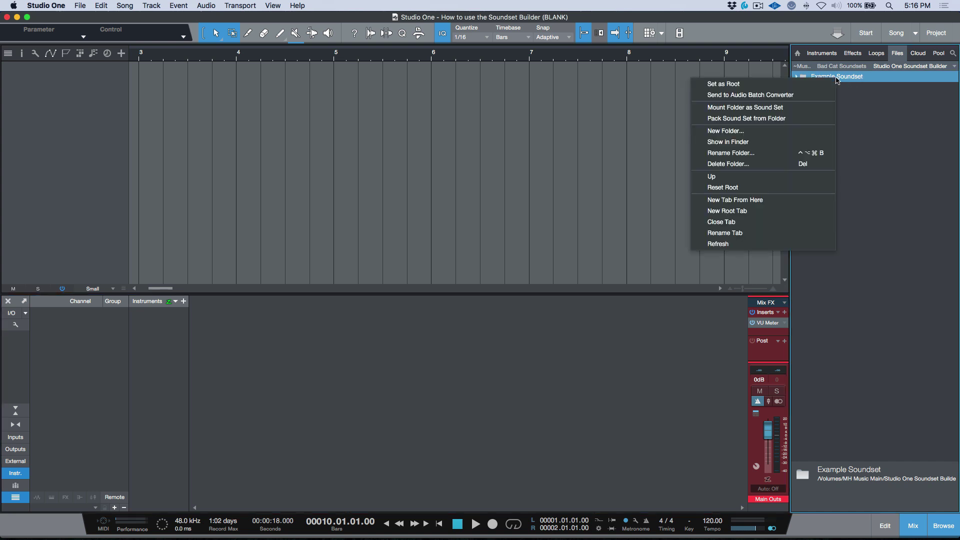
pyautogui.click(783, 140)
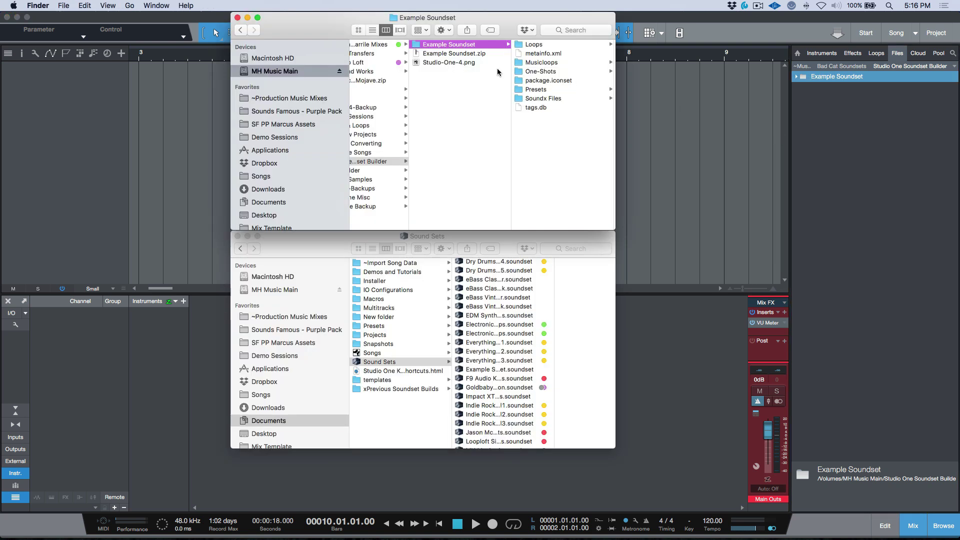
# Compress the Example Soundset folder into a zip archive and move the original folder to the trash.
pyautogui.click(453, 53)
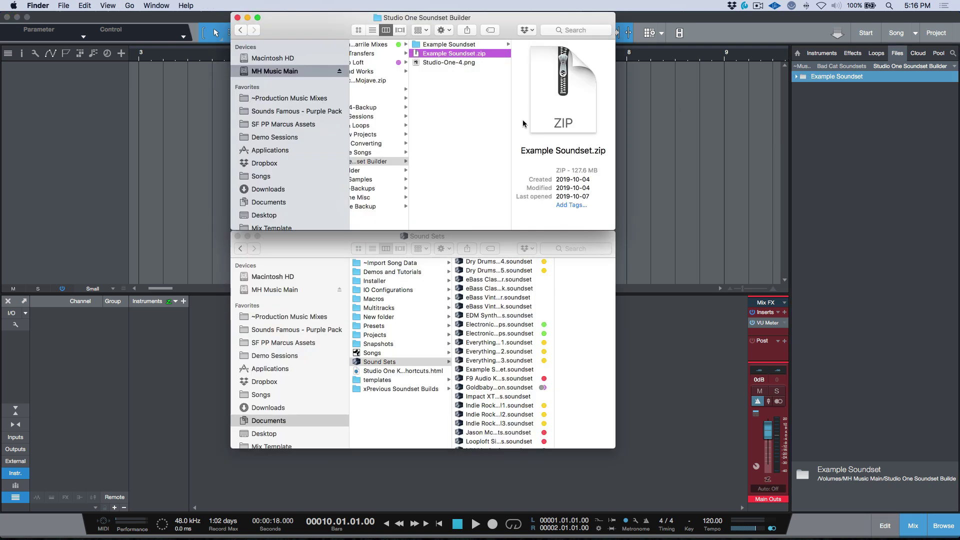
pyautogui.click(466, 46)
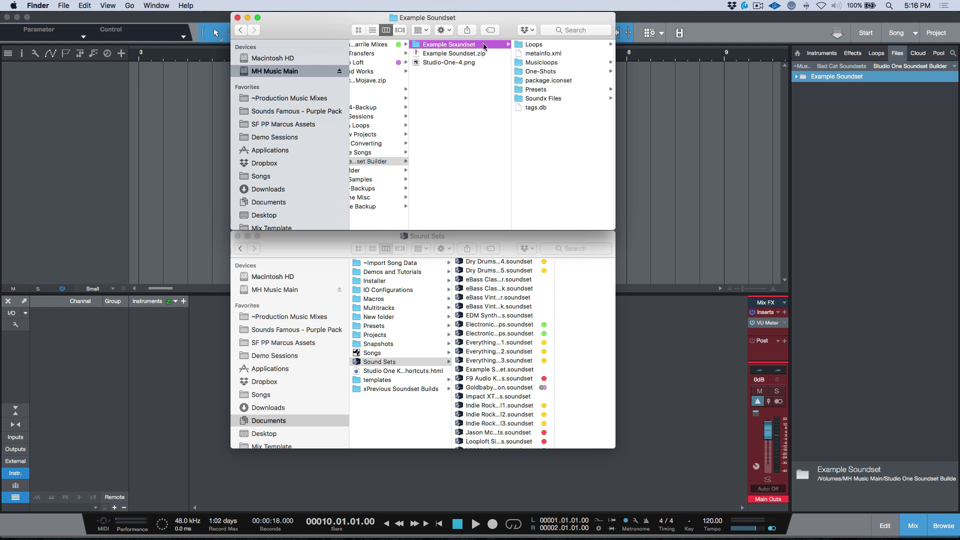
pyautogui.rightClick(460, 46)
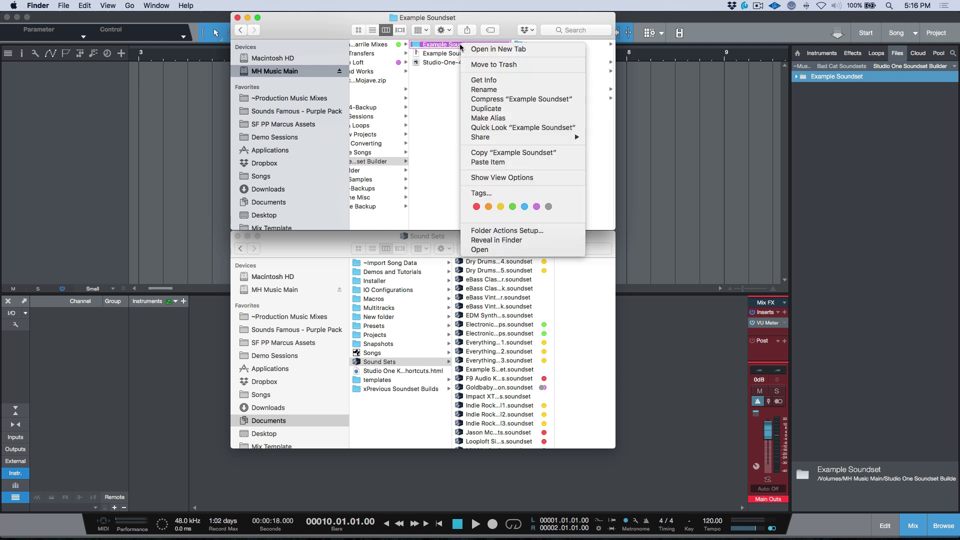
pyautogui.click(503, 100)
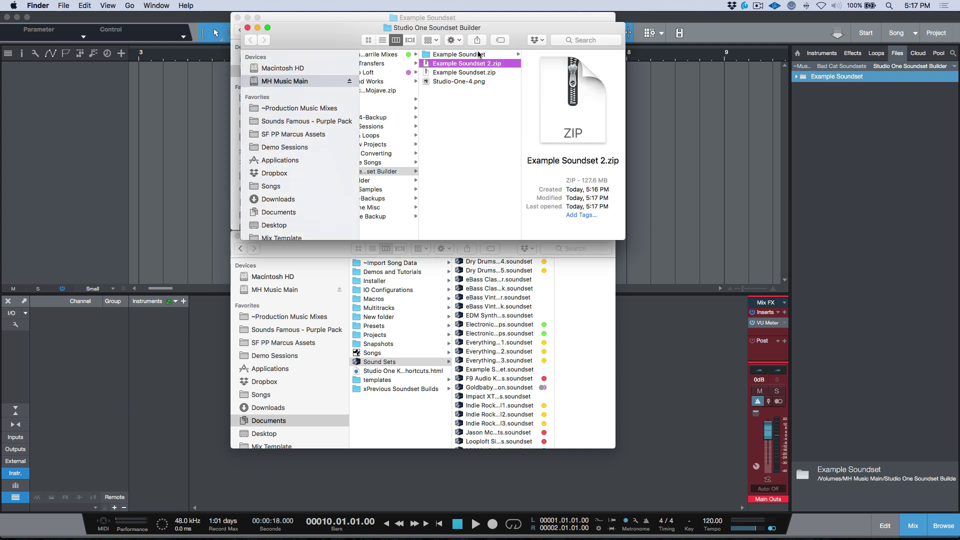
pyautogui.click(479, 54)
pyautogui.press('super+BackSpace')
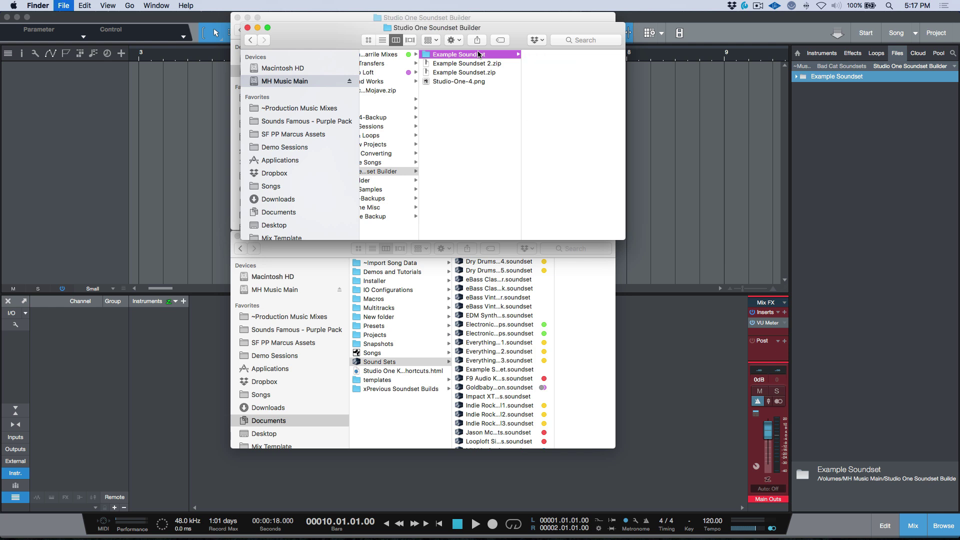
# Switch to Studio One and re-index the presets.
pyautogui.click(661, 318)
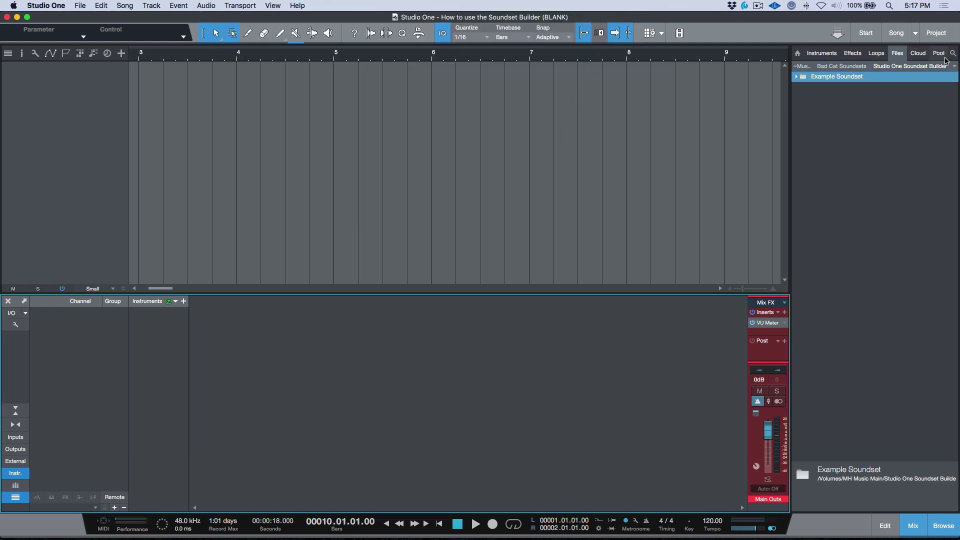
pyautogui.click(797, 53)
pyautogui.click(880, 479)
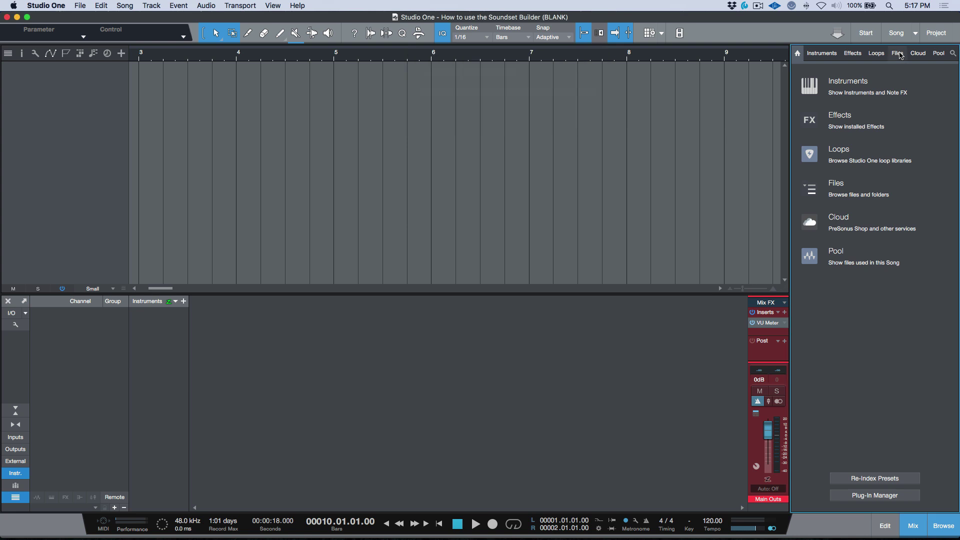
# Go to the Sound Sets location in the file browser and expand the Example Soundset.
pyautogui.click(898, 54)
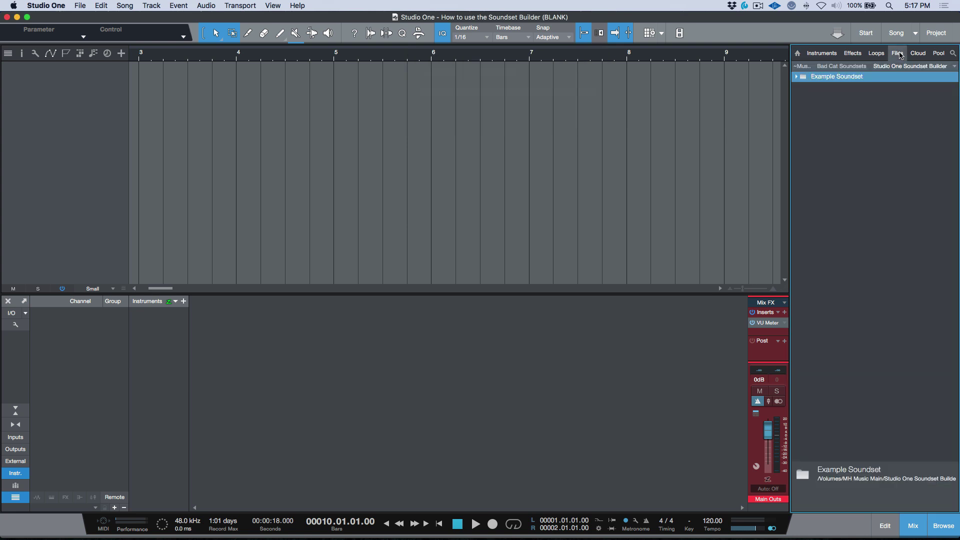
pyautogui.click(954, 66)
pyautogui.click(921, 91)
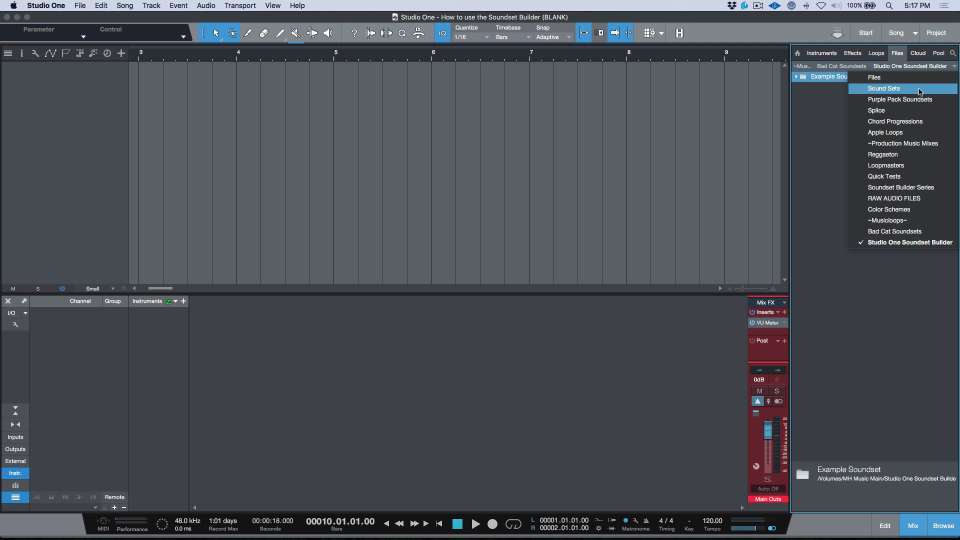
pyautogui.scroll(-8, 840, 421)
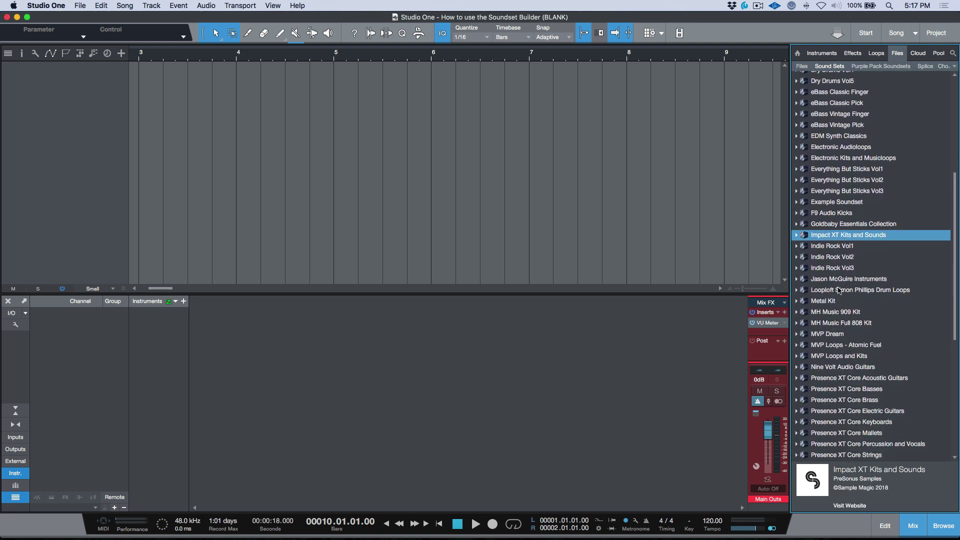
pyautogui.doubleClick(846, 214)
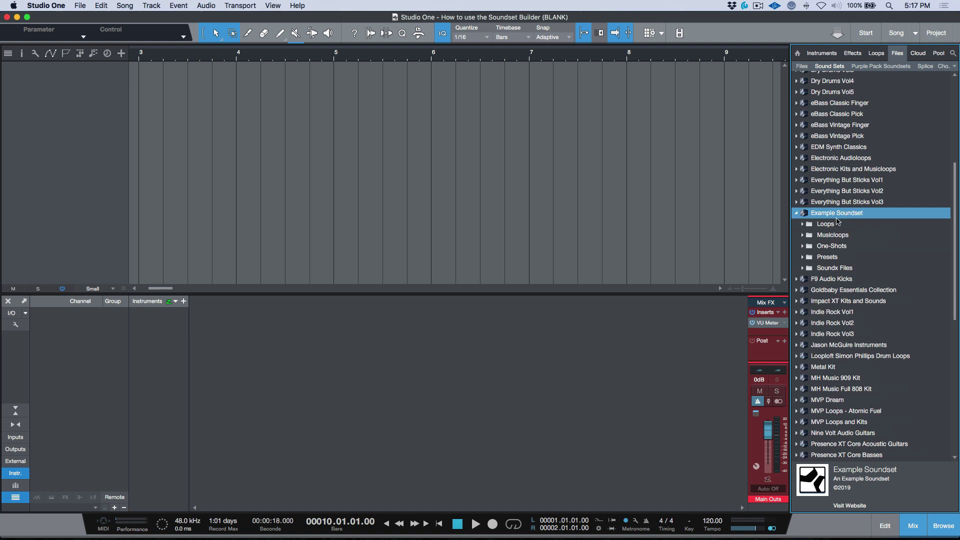
# Check the tags of the audioloops in the Loops folder and the musicloops in the Musicloops folder.
pyautogui.doubleClick(839, 226)
pyautogui.click(848, 236)
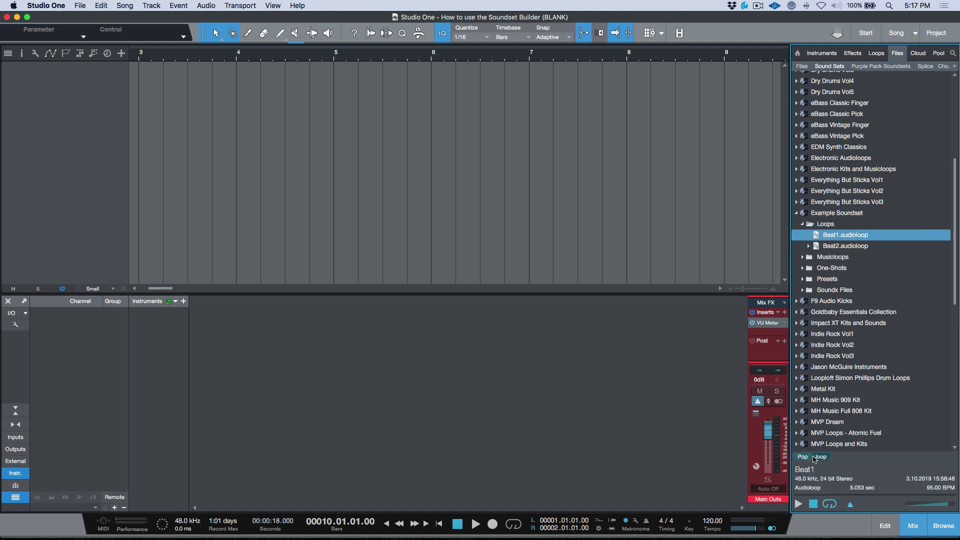
pyautogui.click(852, 247)
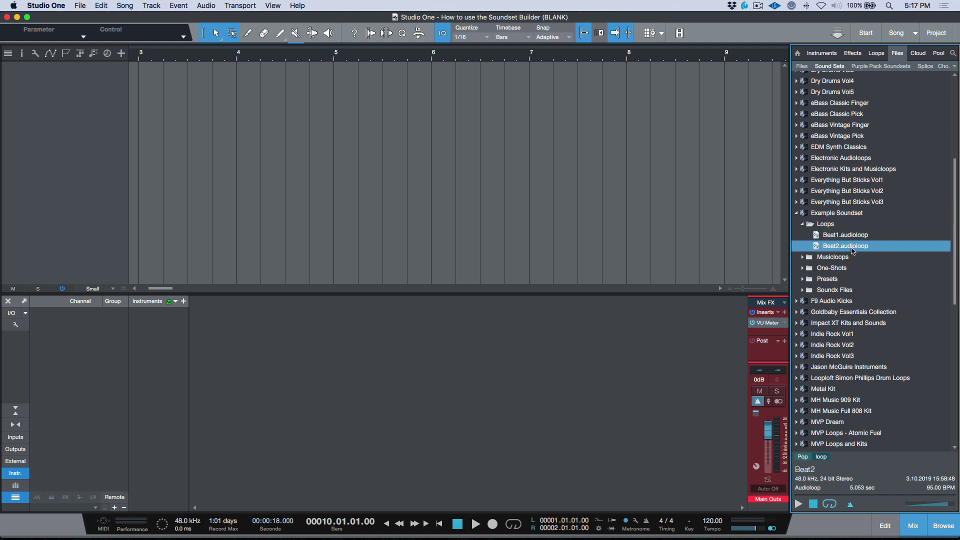
pyautogui.click(844, 258)
pyautogui.doubleClick(844, 258)
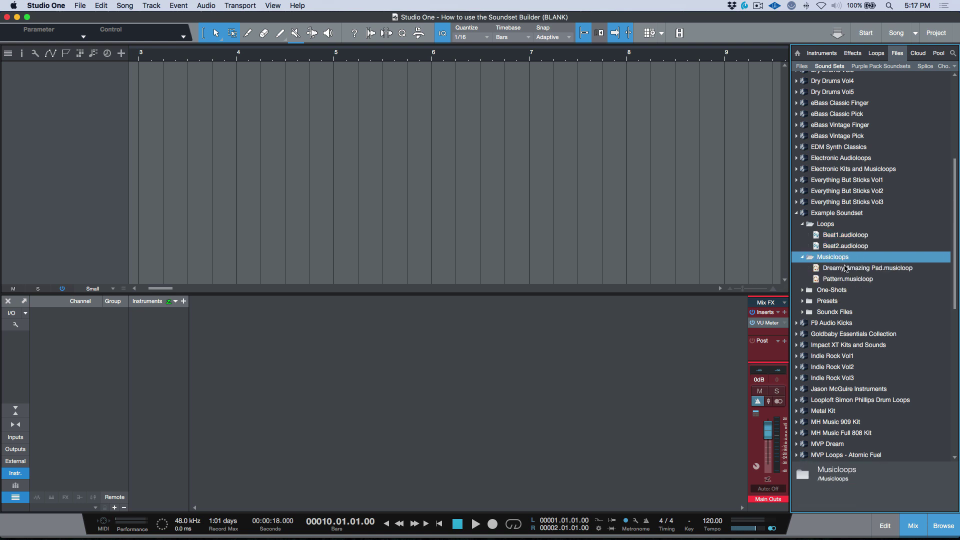
pyautogui.click(845, 268)
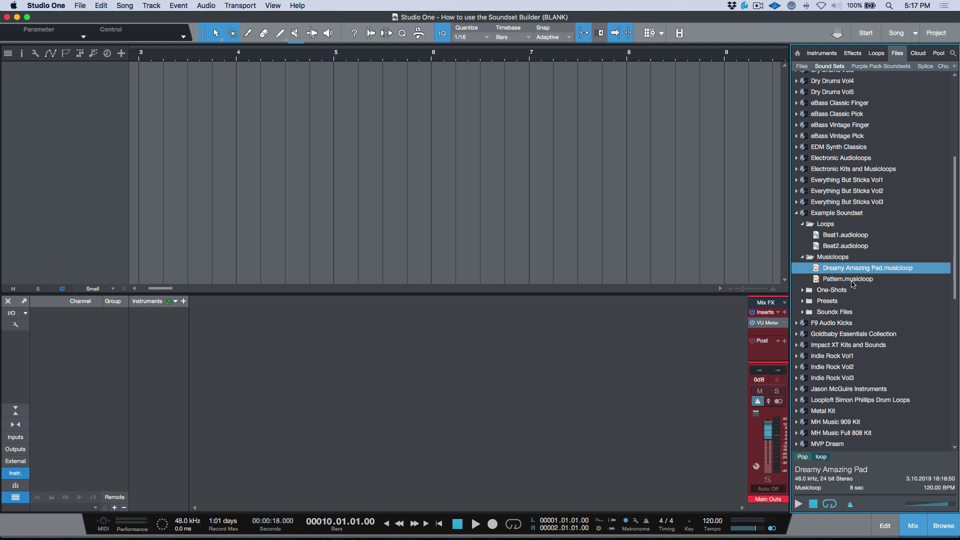
pyautogui.click(856, 281)
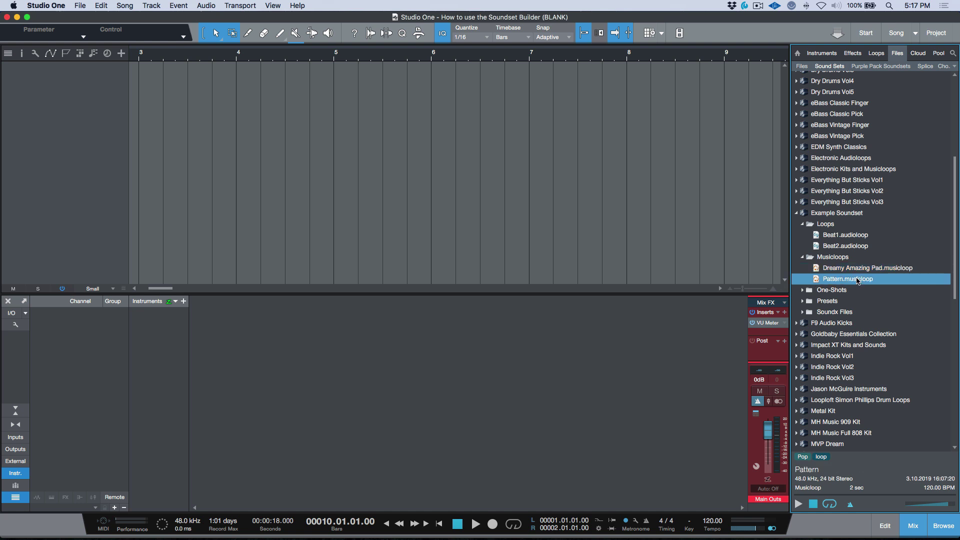
# Expand the One-Shots folder and check the tags of its drum samples.
pyautogui.doubleClick(839, 291)
pyautogui.click(839, 304)
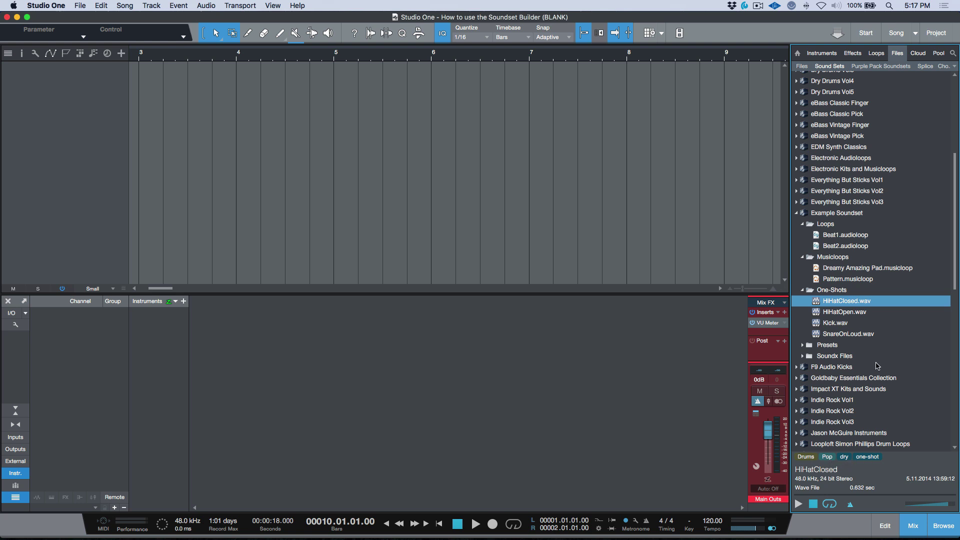
pyautogui.press('Down')
pyautogui.press('Down')
pyautogui.press('Down')
# Expand Presets and its Insert Your Name Here folder, and check the tags of the two presets inside.
pyautogui.press('Down')
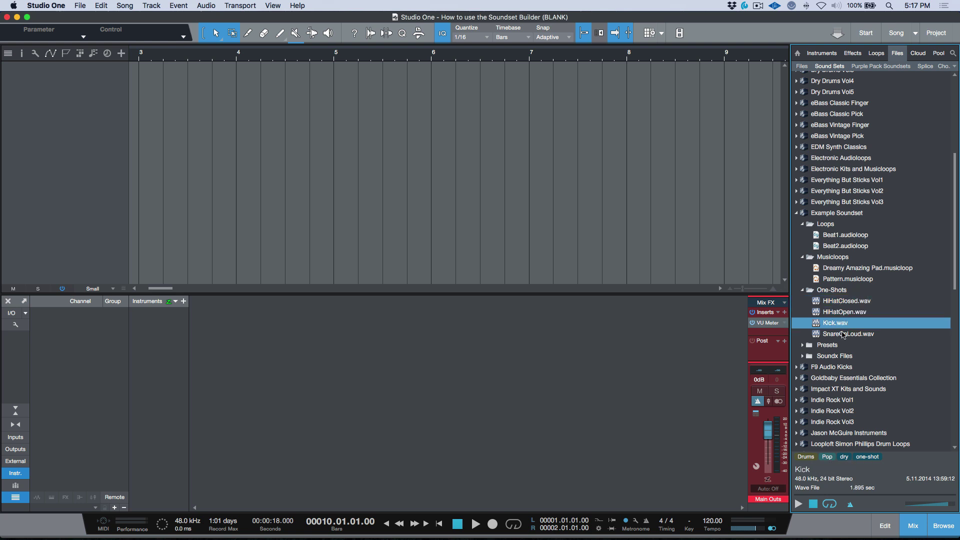
pyautogui.press('Right')
pyautogui.scroll(-2, 840, 334)
pyautogui.press('Down')
pyautogui.press('Right')
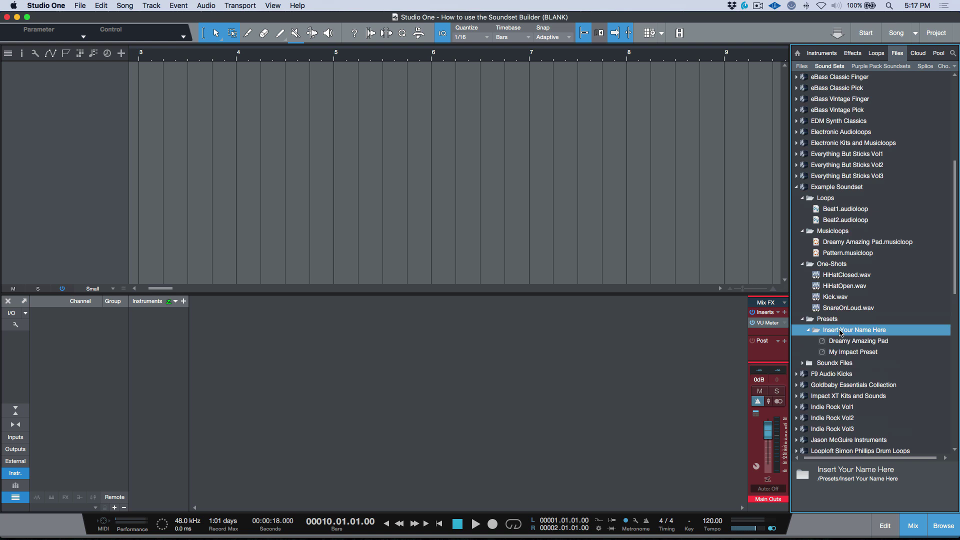
pyautogui.press('Down')
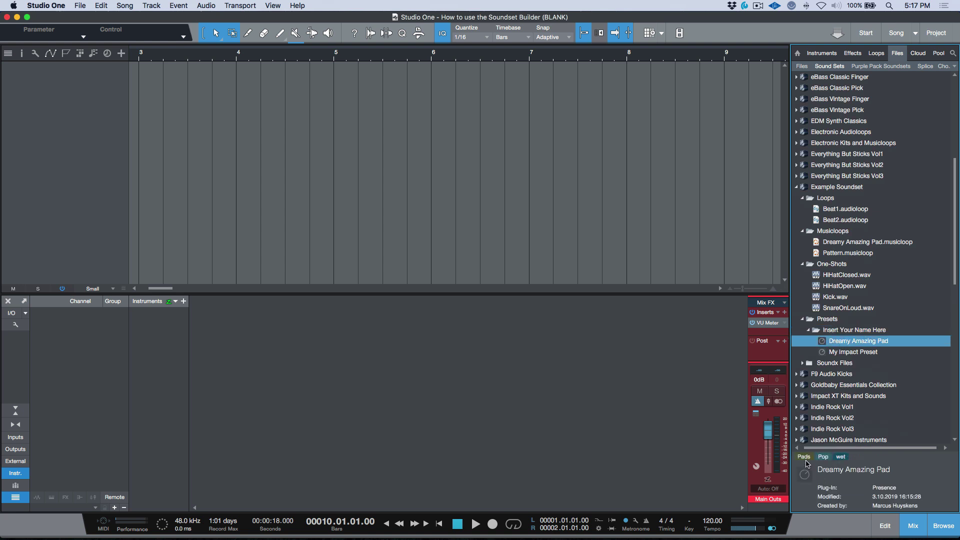
pyautogui.click(859, 353)
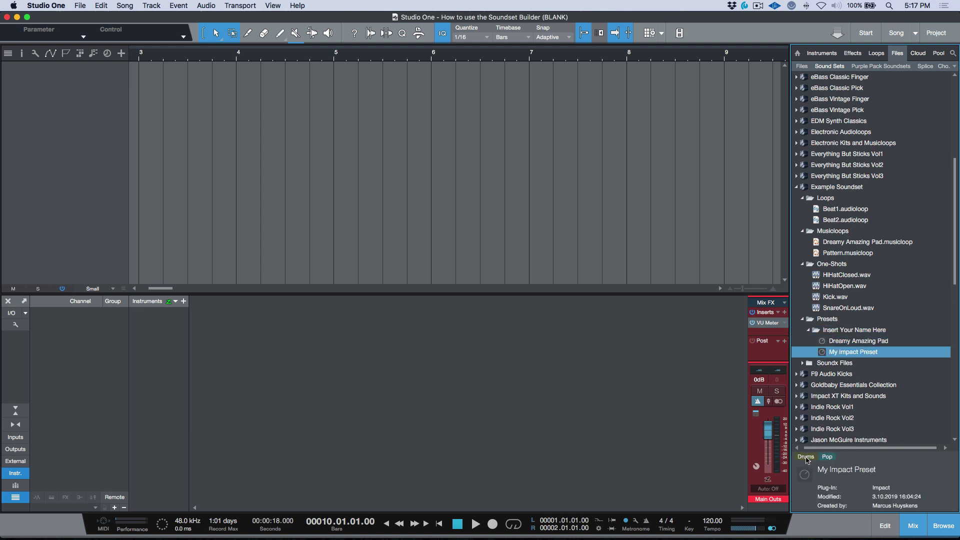
pyautogui.click(828, 364)
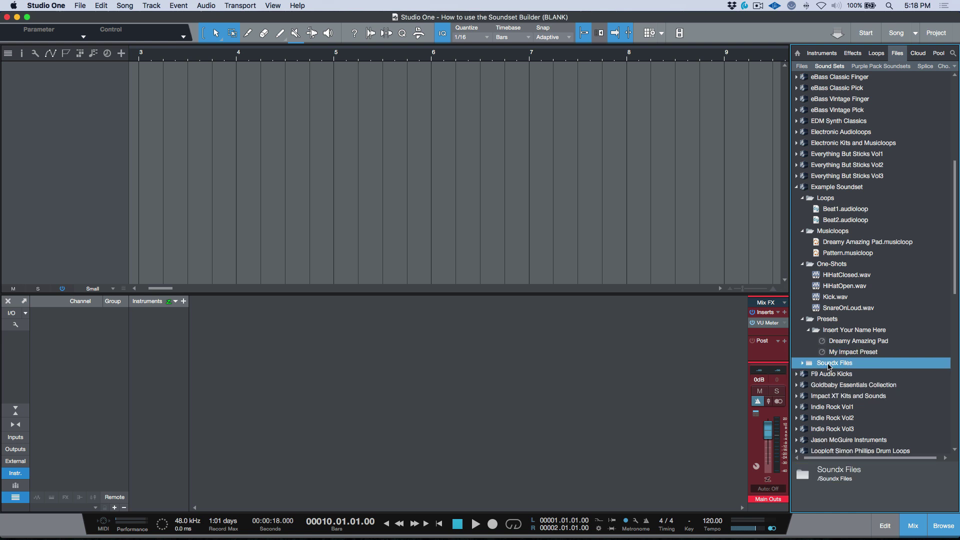
# Add a PreSonus Impact instrument track, load My Impact Preset from the Insert Your Name Here folder, and close the instrument window.
pyautogui.click(826, 53)
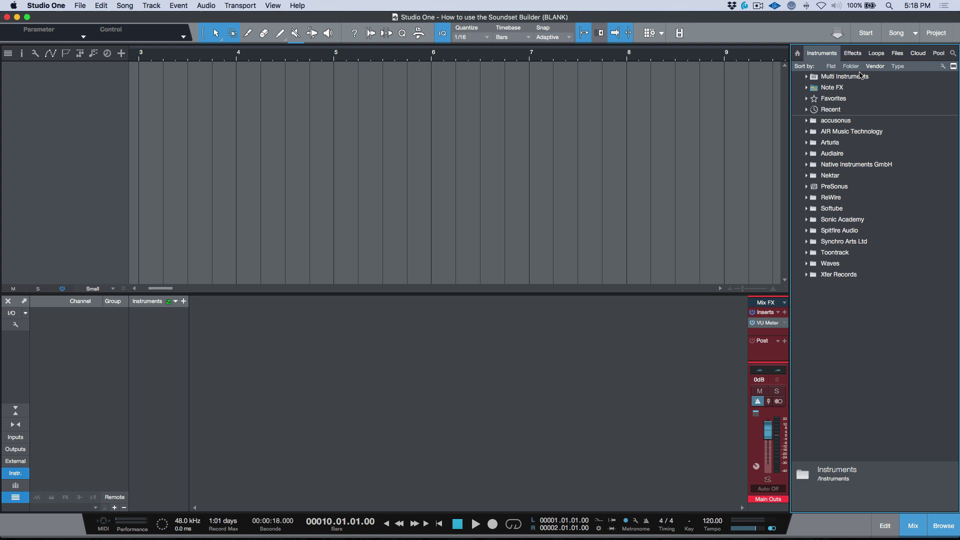
pyautogui.doubleClick(828, 187)
pyautogui.moveTo(843, 218); pyautogui.dragTo(580, 186)
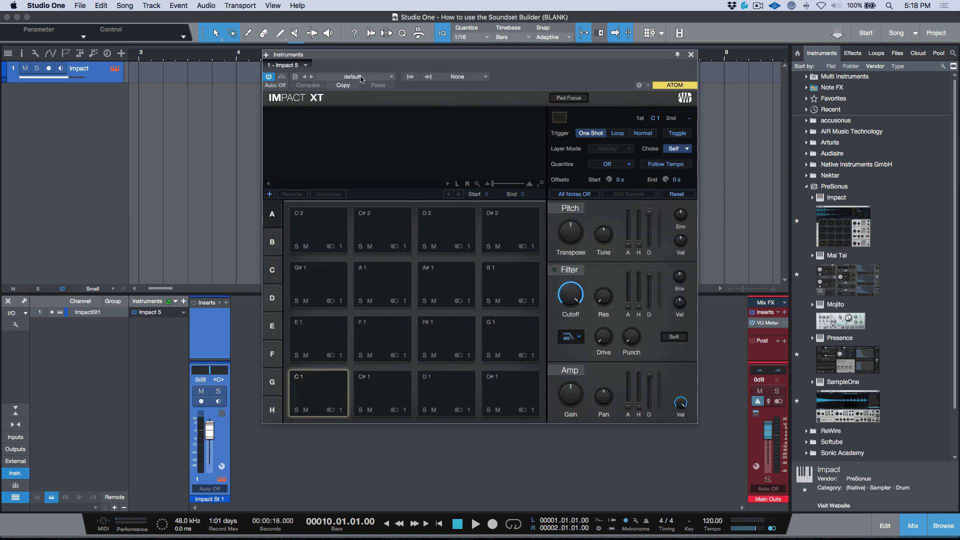
pyautogui.click(364, 77)
pyautogui.click(371, 142)
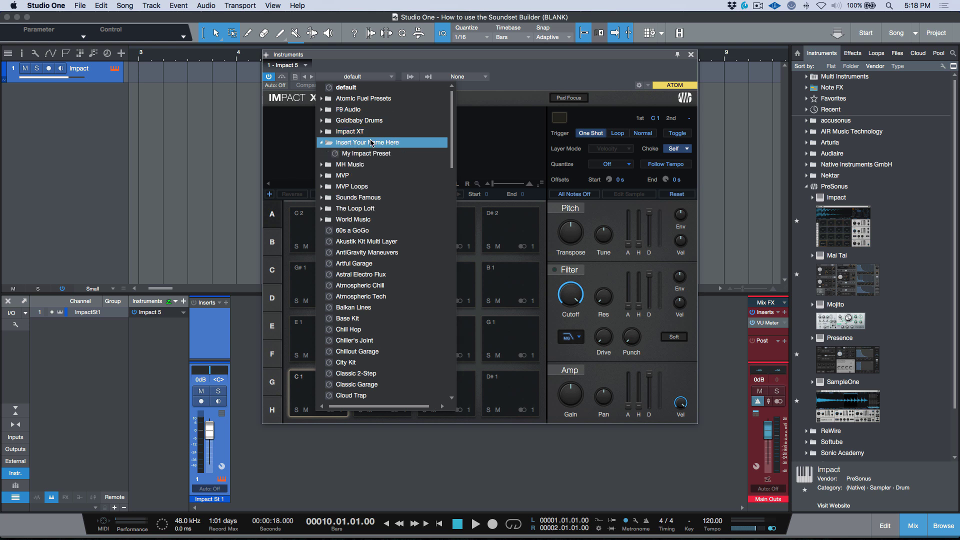
pyautogui.click(376, 154)
pyautogui.click(530, 85)
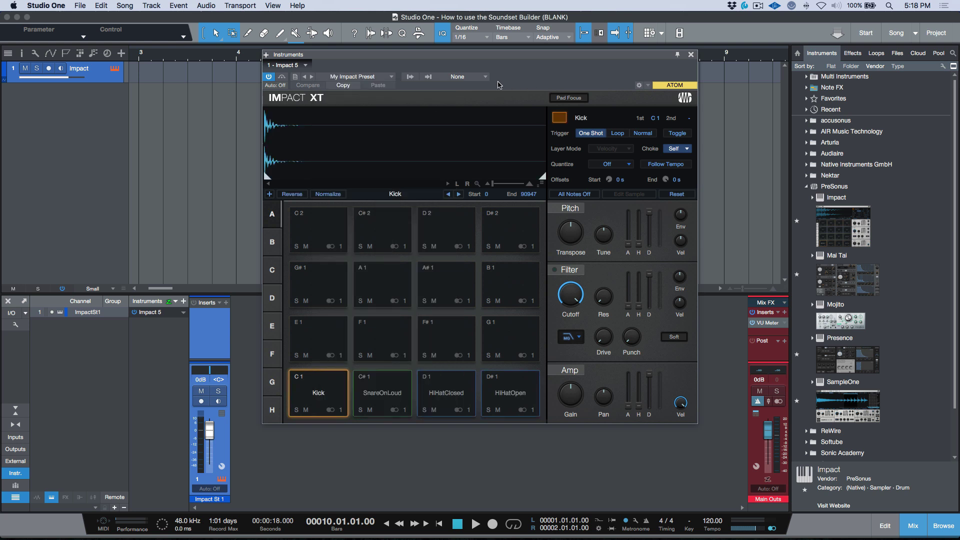
pyautogui.click(691, 55)
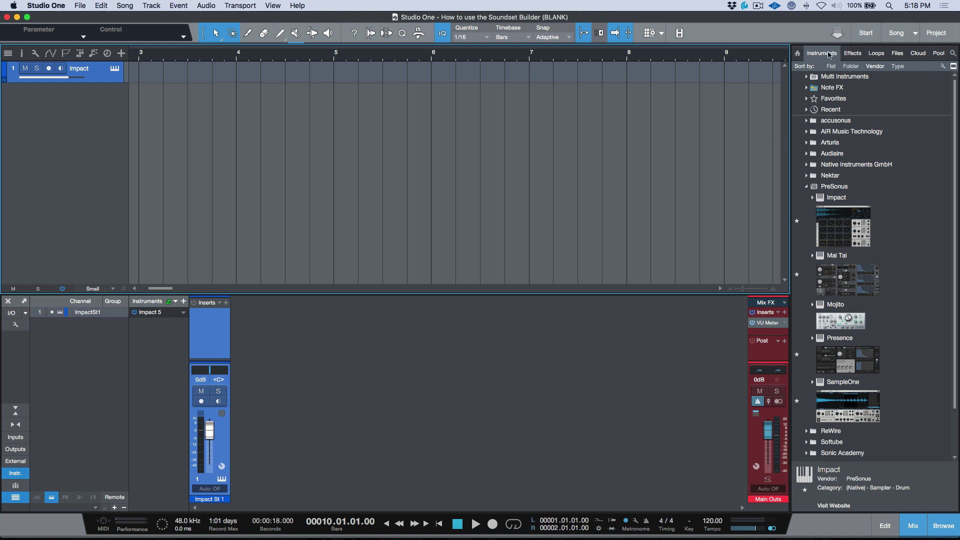
# Display the search tags in the Instruments browser and in the Loops browser.
pyautogui.click(953, 53)
pyautogui.click(932, 78)
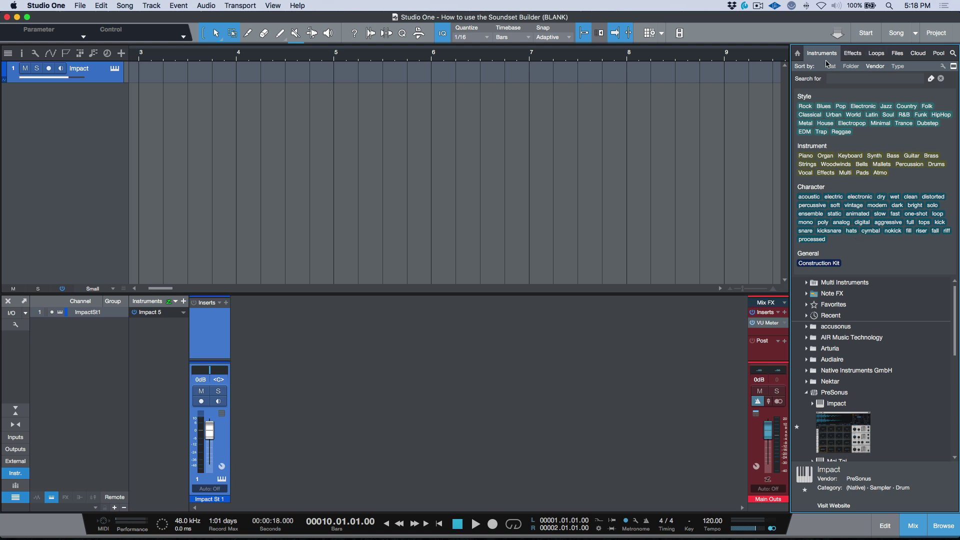
pyautogui.click(879, 55)
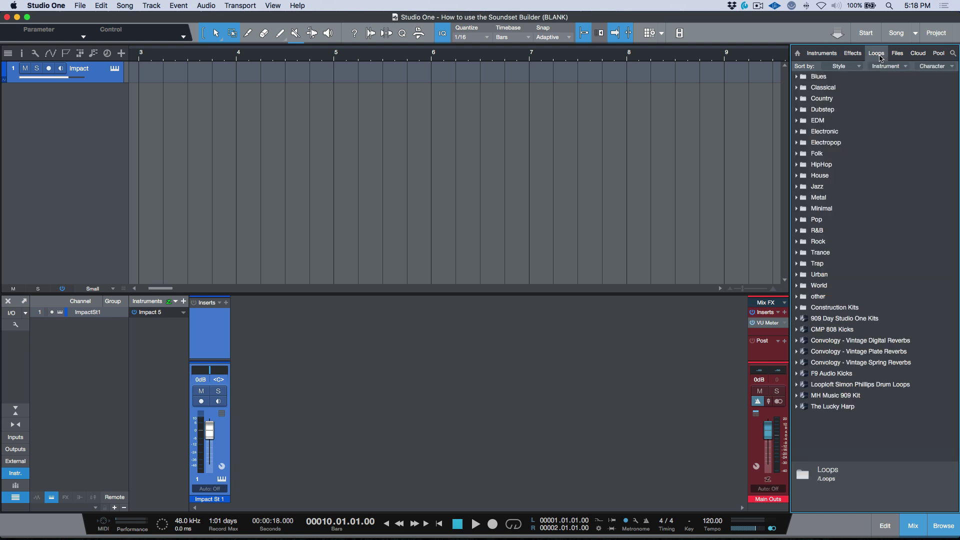
pyautogui.click(953, 53)
pyautogui.click(930, 79)
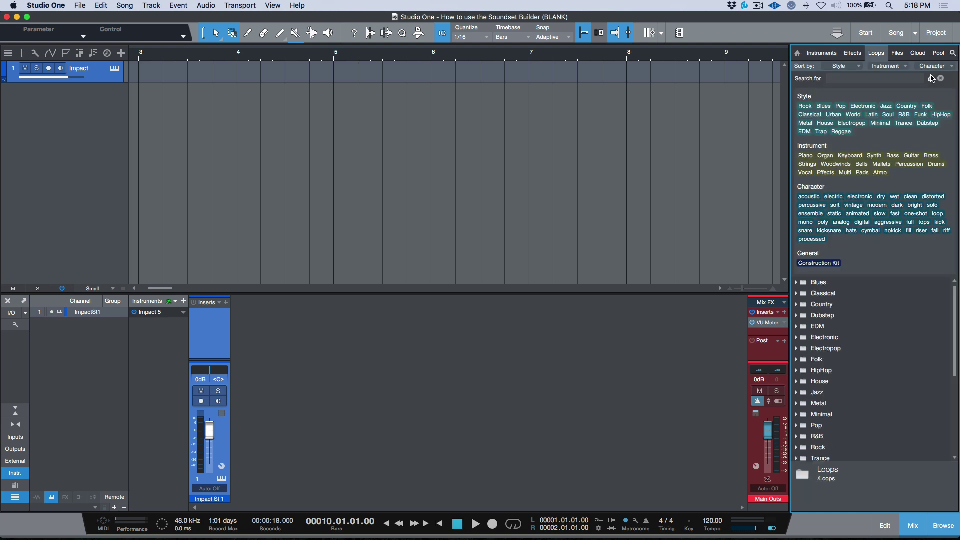